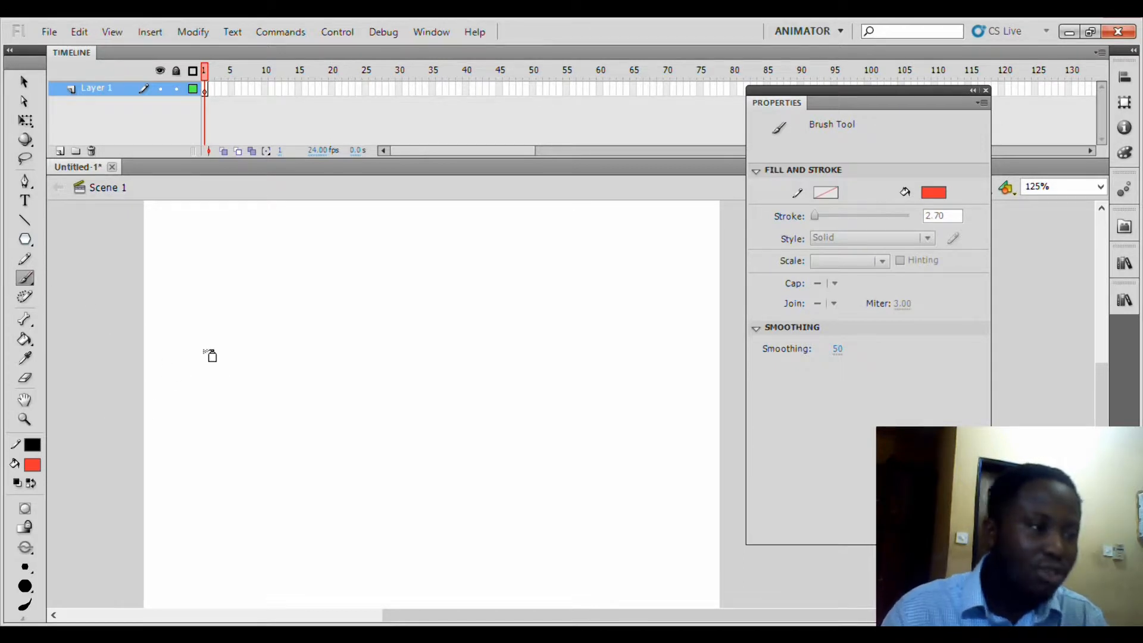
Brush three red circle outlines in a row: a closed one, one with a small top gap and a larger one with a top gap
mouse_move(248, 298)
mouse_down()
mouse_move(201, 343)
mouse_move(206, 432)
mouse_move(296, 481)
mouse_move(383, 454)
mouse_move(406, 412)
mouse_move(393, 335)
mouse_move(347, 295)
mouse_move(269, 292)
mouse_move(245, 297)
mouse_move(213, 370)
mouse_move(273, 346)
mouse_move(262, 301)
mouse_move(240, 298)
mouse_up()
key(ctrl+z)
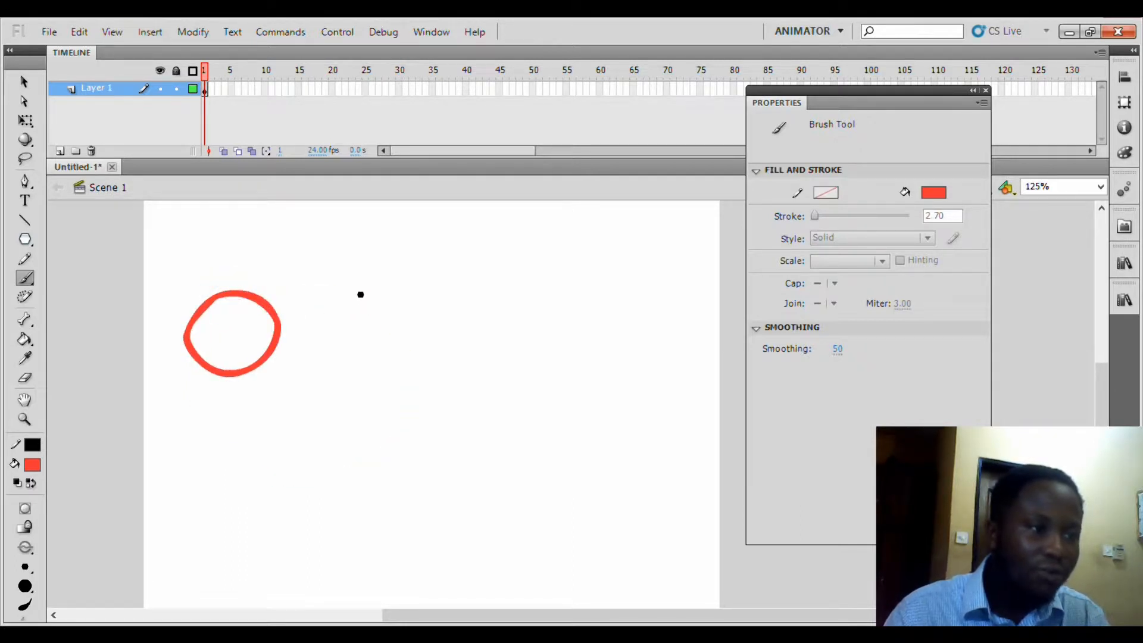
mouse_move(360, 294)
mouse_down()
mouse_move(331, 316)
mouse_move(356, 358)
mouse_move(403, 360)
mouse_move(420, 344)
mouse_move(420, 317)
mouse_move(375, 293)
mouse_up()
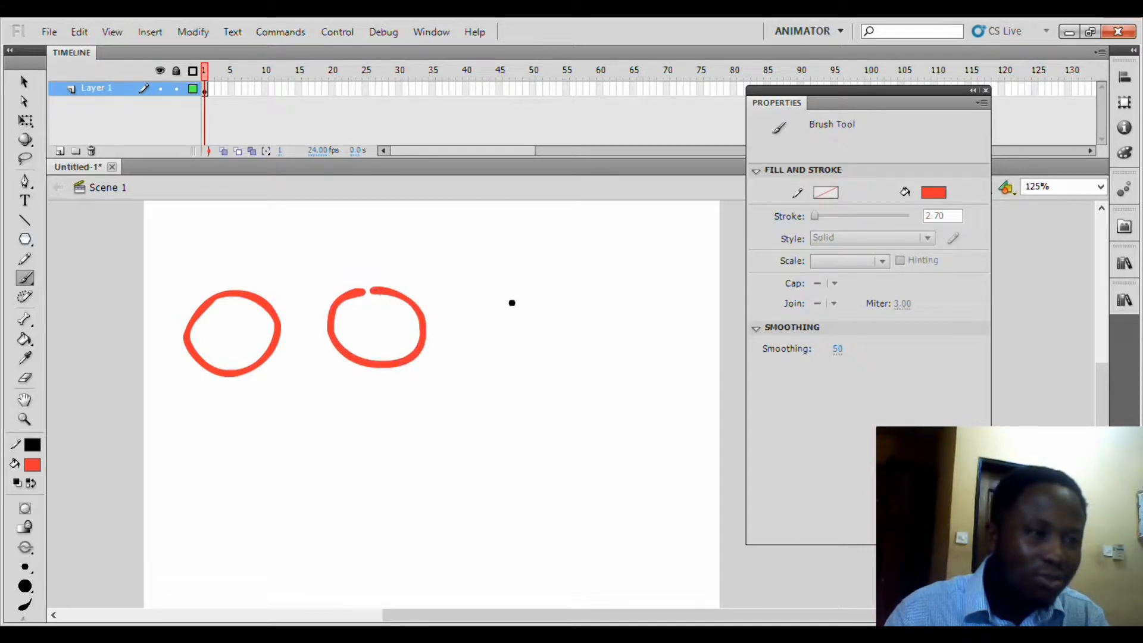
mouse_move(523, 291)
mouse_down()
mouse_move(524, 389)
mouse_move(580, 379)
mouse_move(609, 348)
mouse_move(597, 313)
mouse_move(537, 288)
mouse_up()
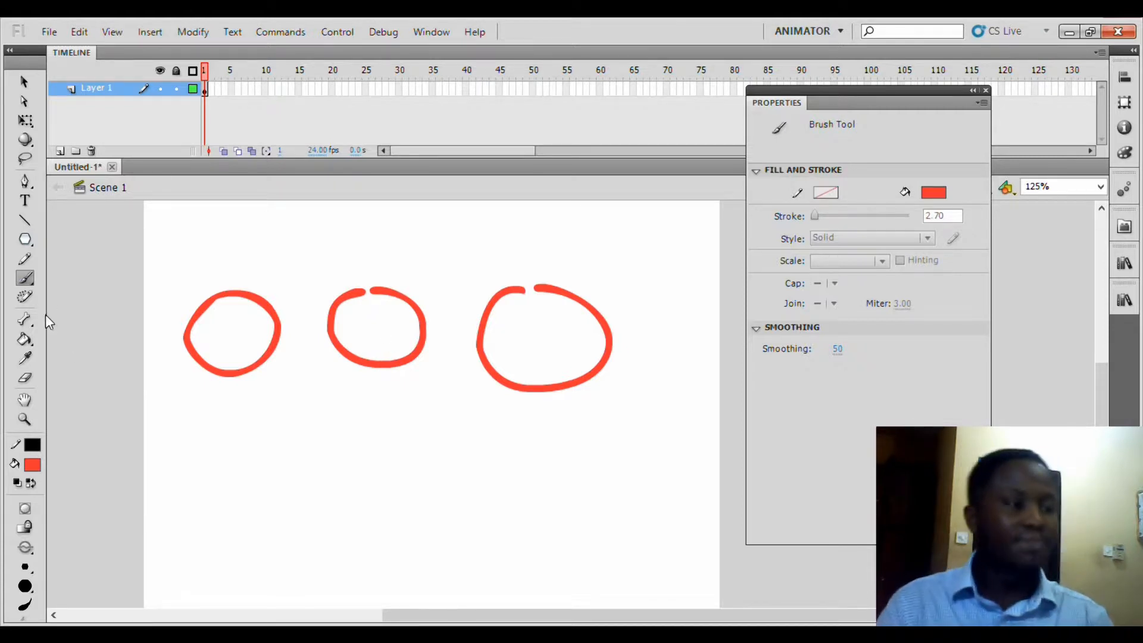
Fill the closed first circle with light blue using the Paint Bucket tool
key(k)
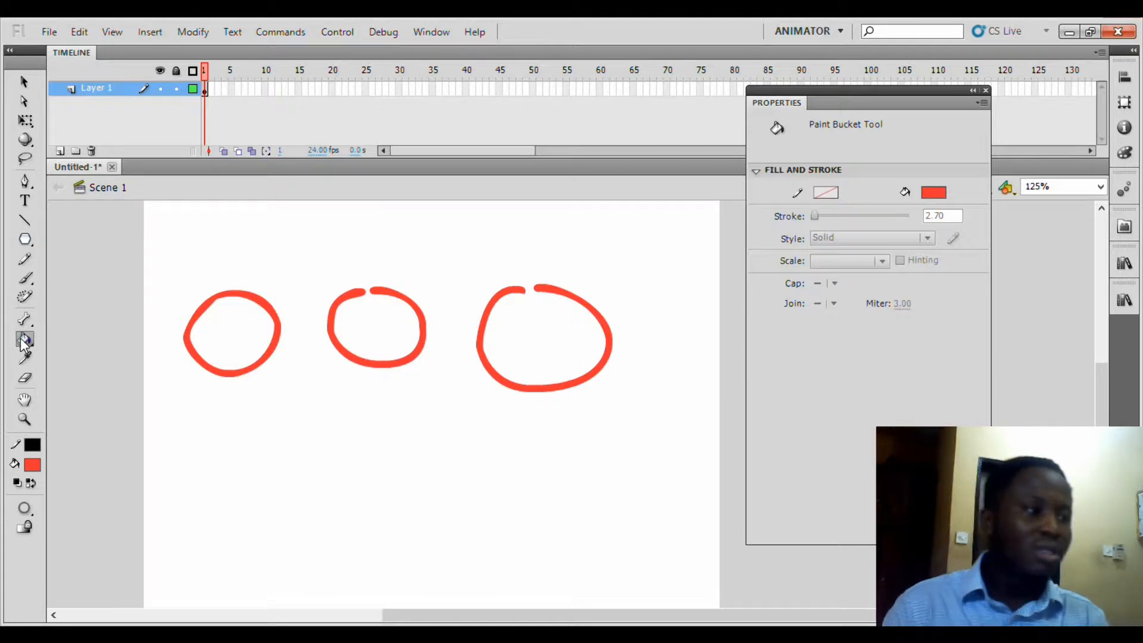
click(32, 464)
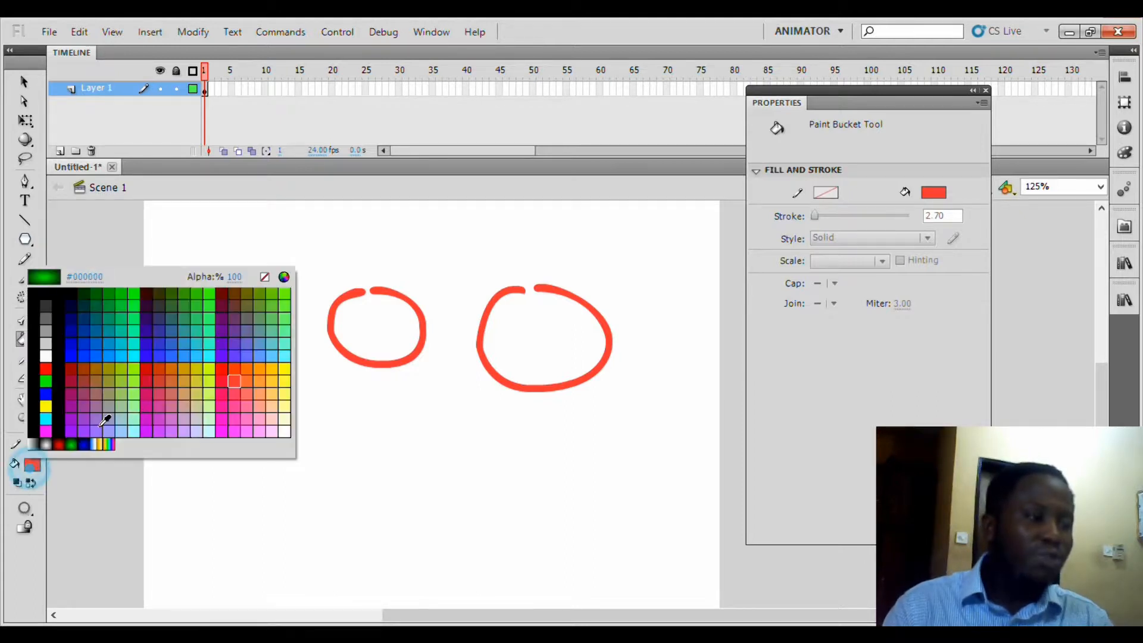
click(150, 369)
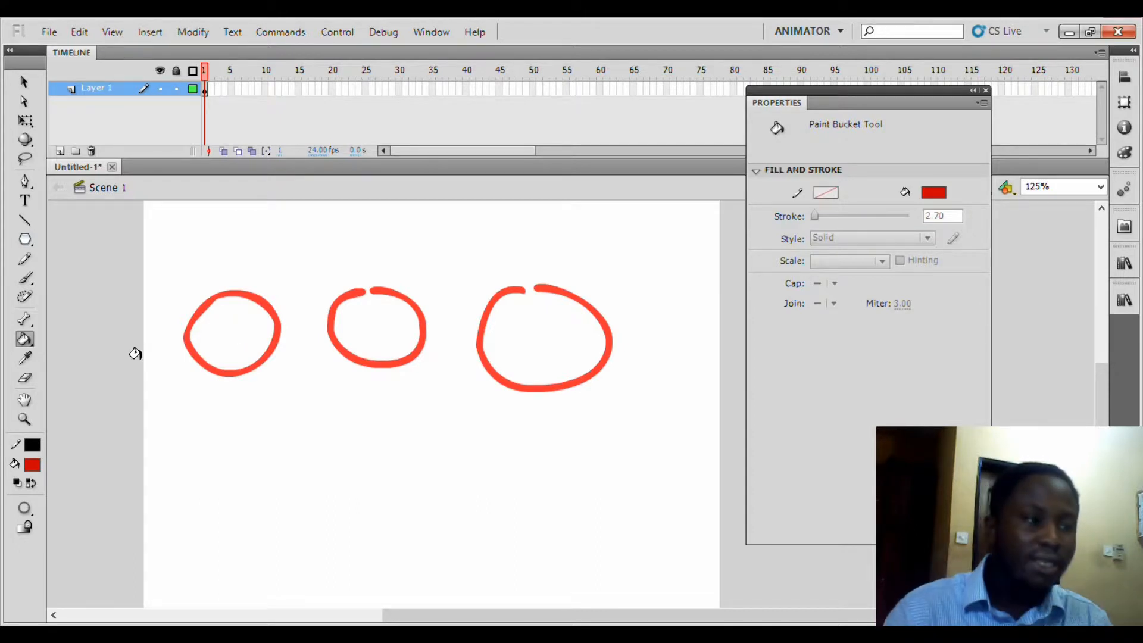
click(32, 465)
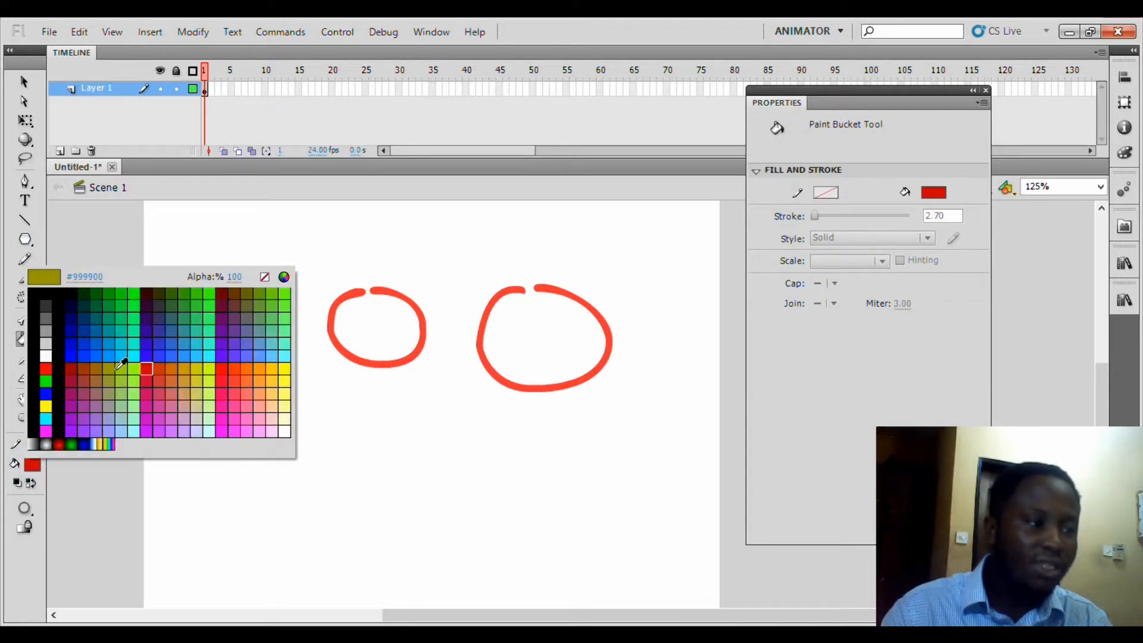
click(186, 340)
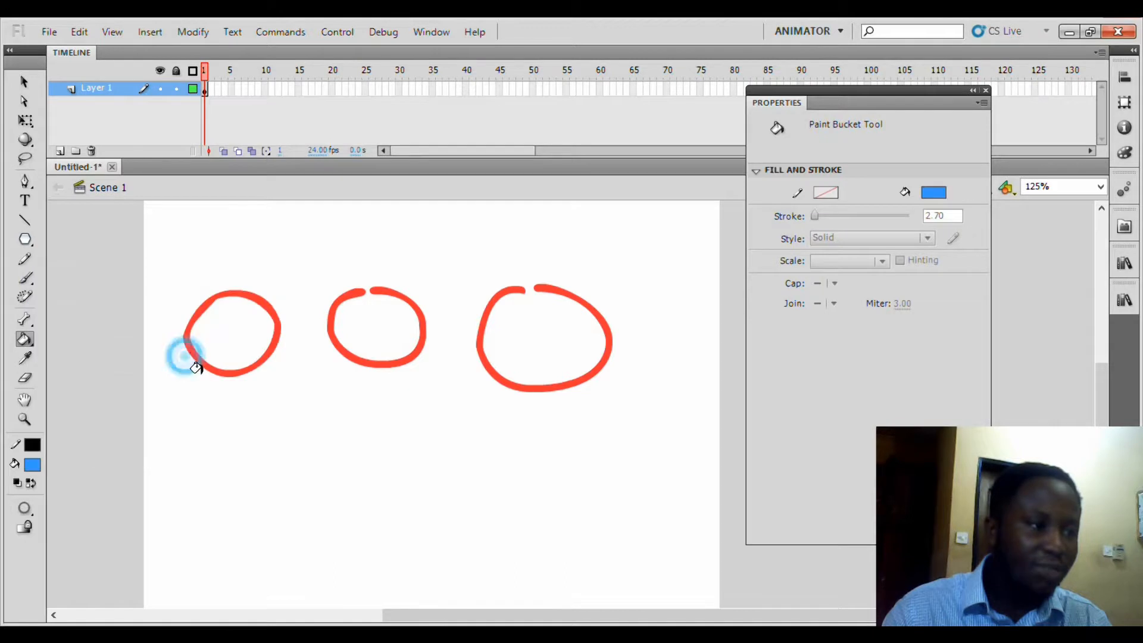
click(231, 335)
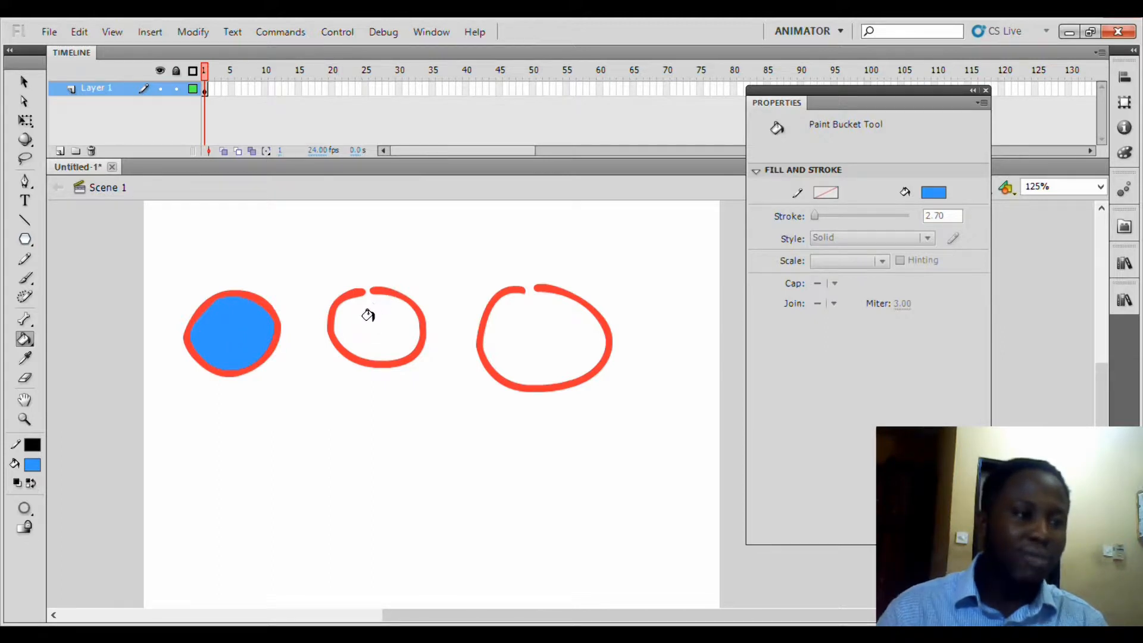
Try to fill the second circle with light blue, first without gap closing and again with Close Small Gaps
click(375, 317)
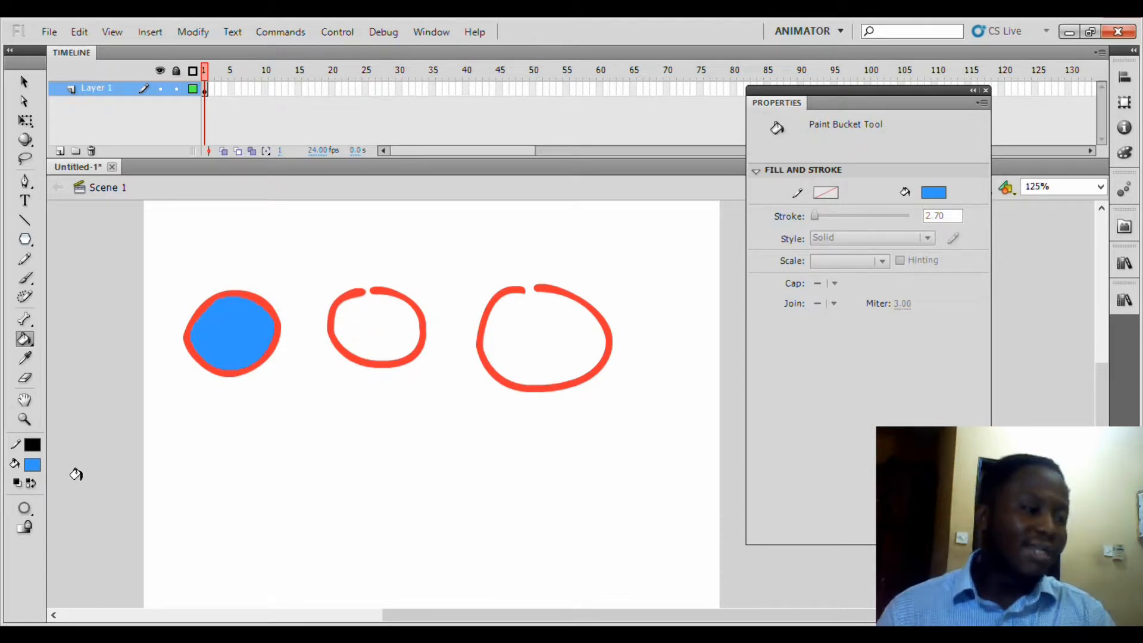
click(26, 510)
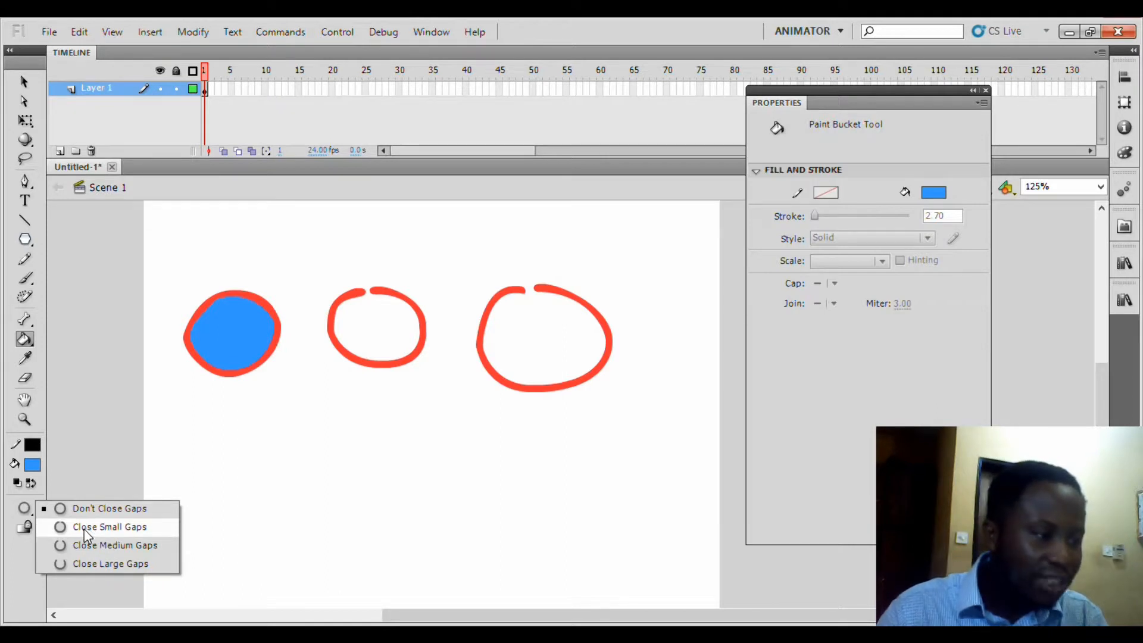
click(119, 529)
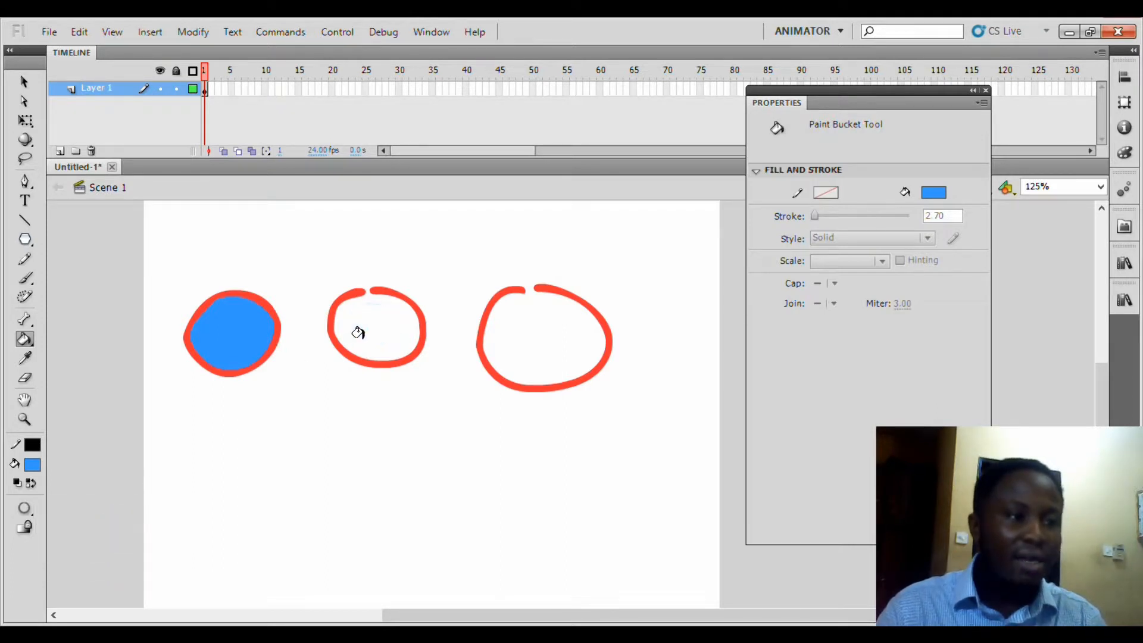
key(ctrl+minus)
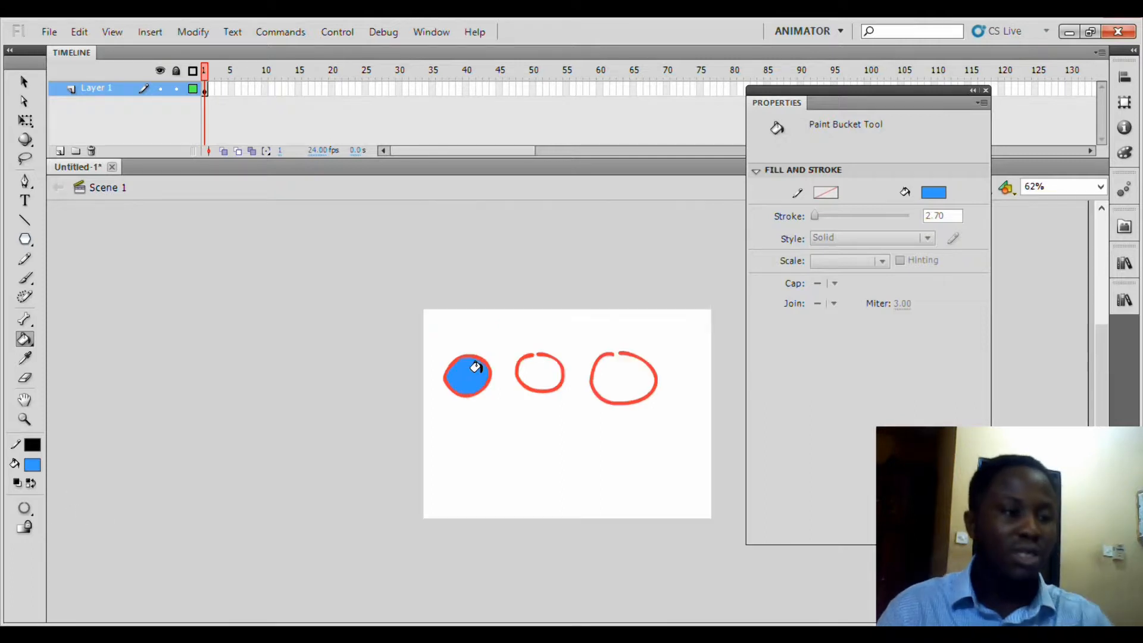
click(538, 369)
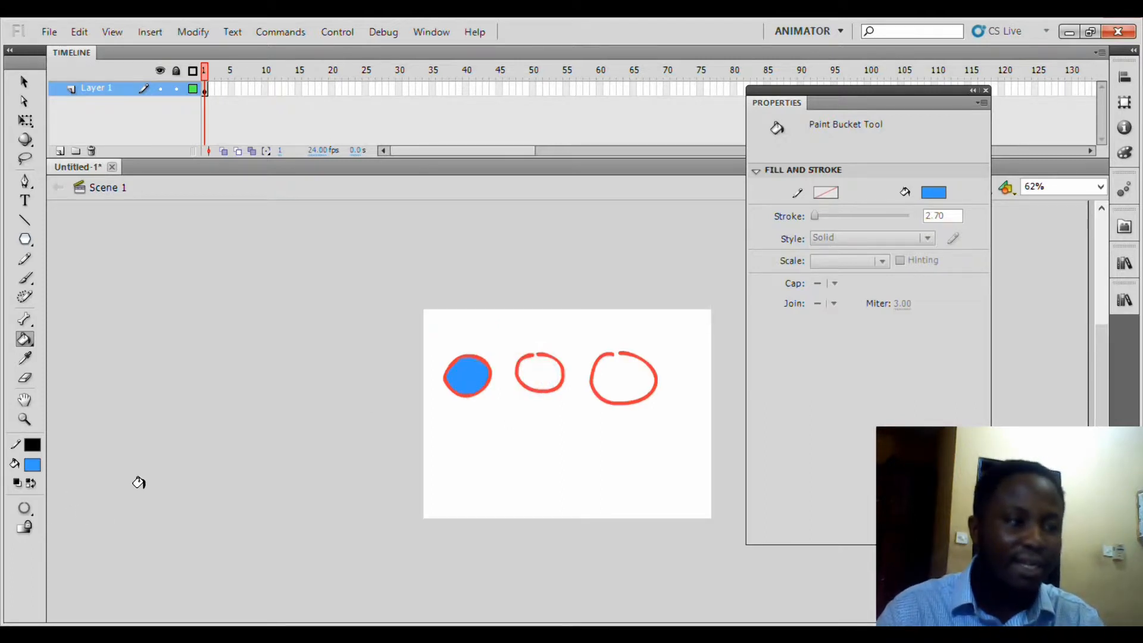
Set the Paint Bucket's gap option to Close Medium Gaps and fill the second and third circles with light blue
click(24, 508)
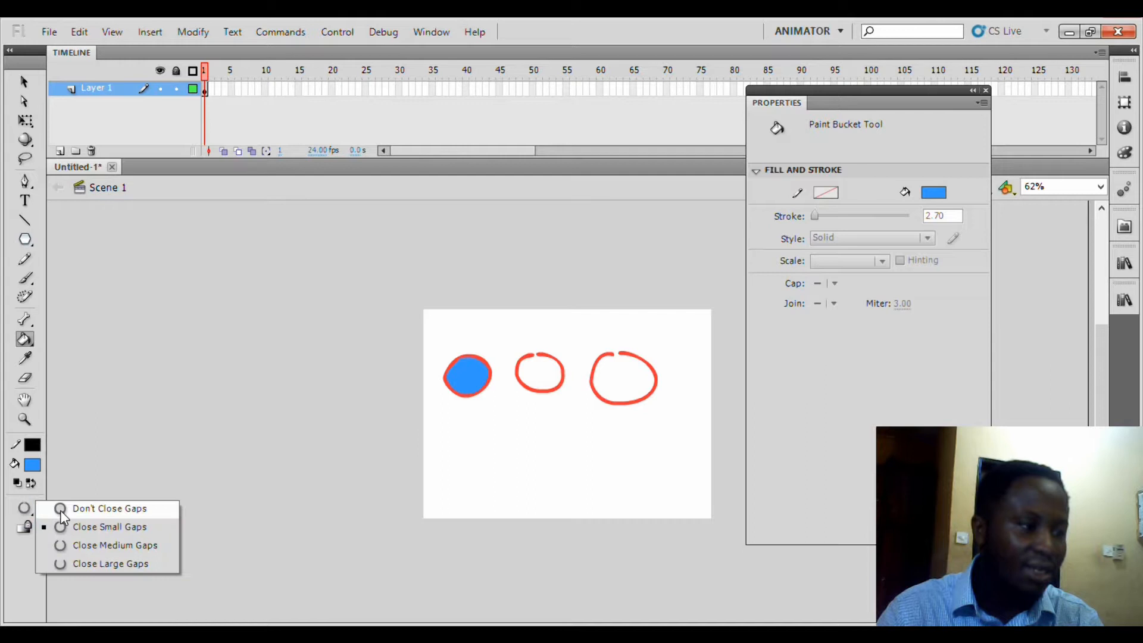
click(97, 545)
click(537, 374)
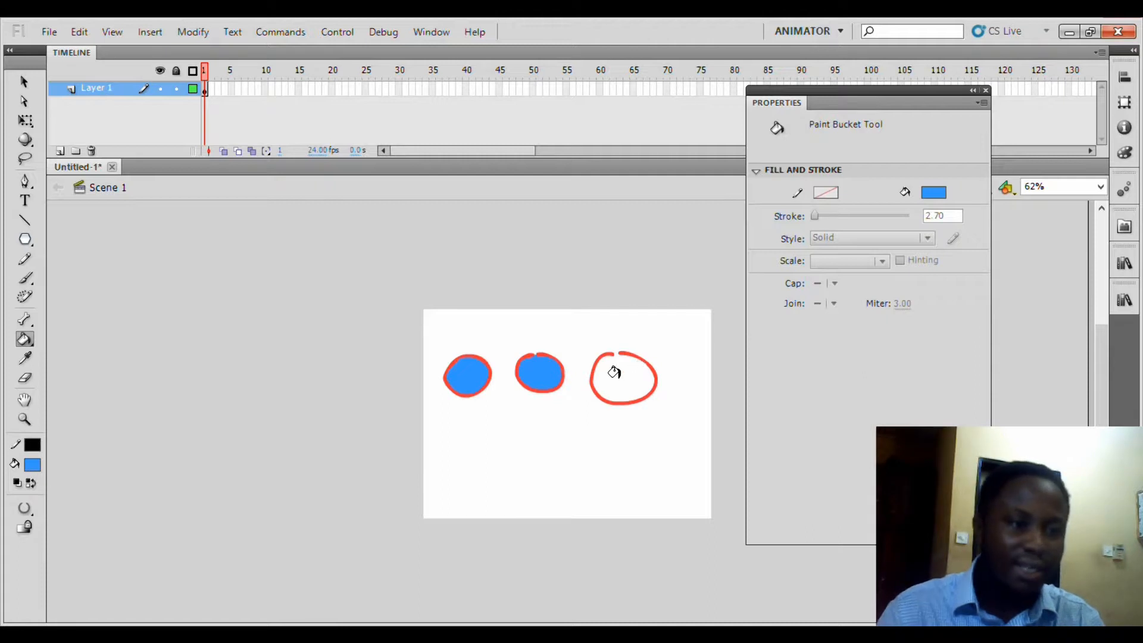
click(610, 369)
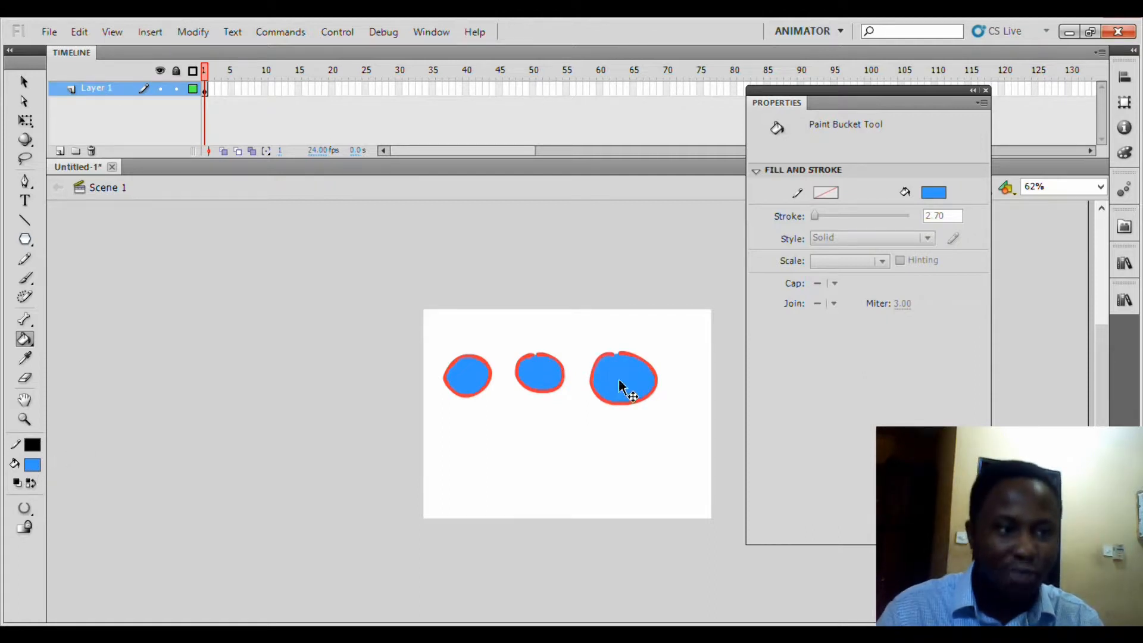
Undo the third circle's fill and widen the gap in its outline with a smaller round eraser
key(ctrl+z)
key(e)
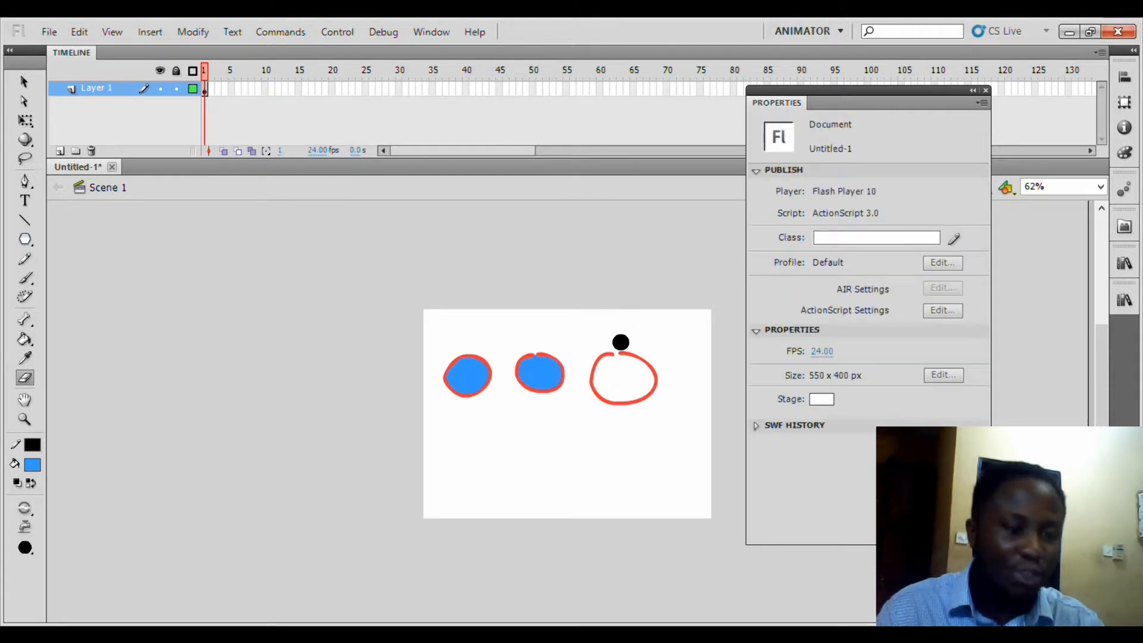
click(26, 547)
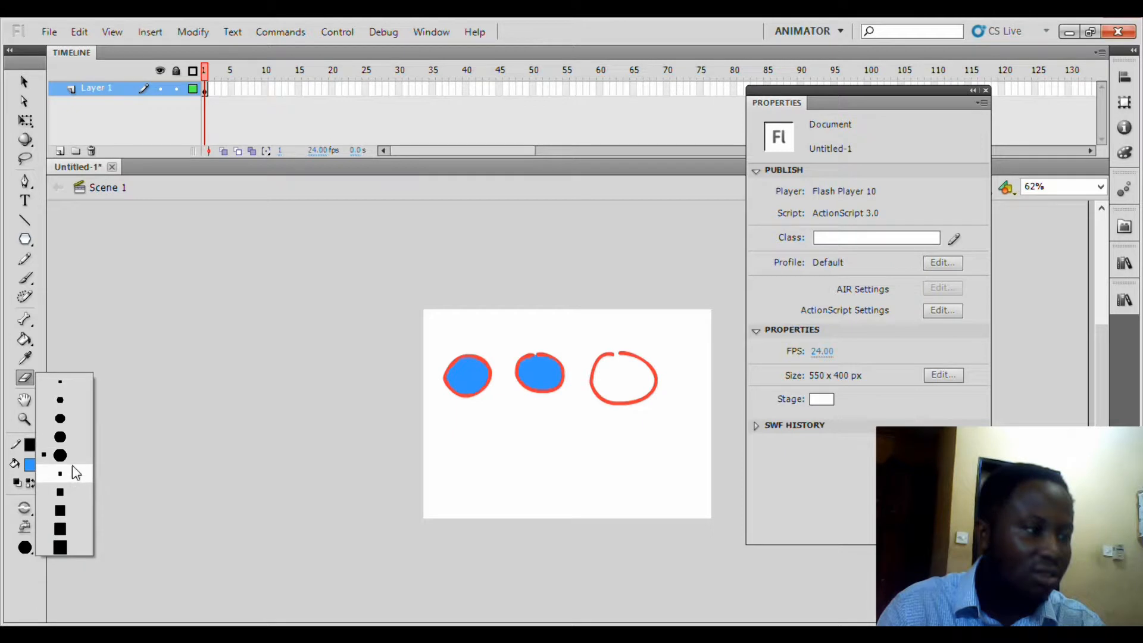
click(67, 417)
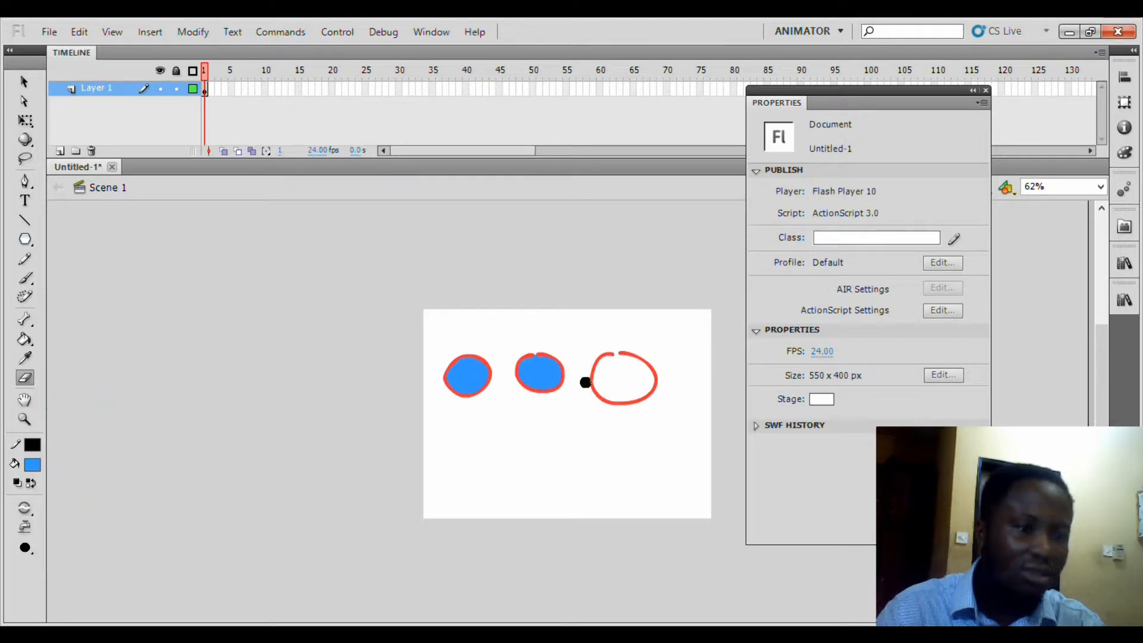
click(614, 352)
Sample the red outline colour and brush a short dab on the right end of the third circle's gap
key(k)
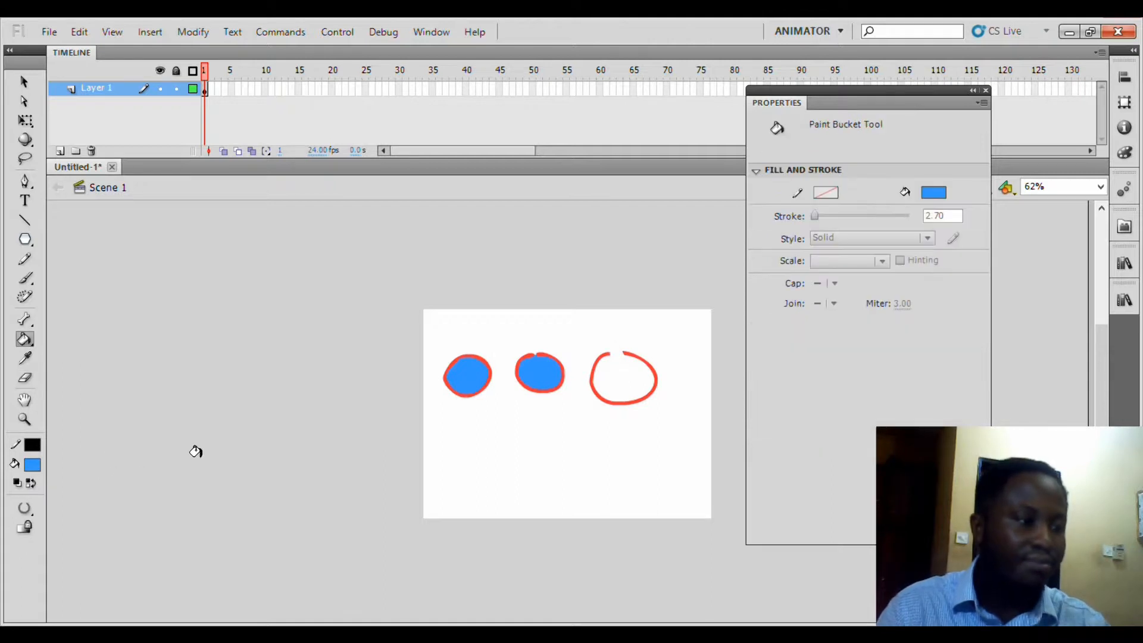
key(ctrl+=)
drag(630, 370, 532, 435)
key(i)
click(595, 351)
key(b)
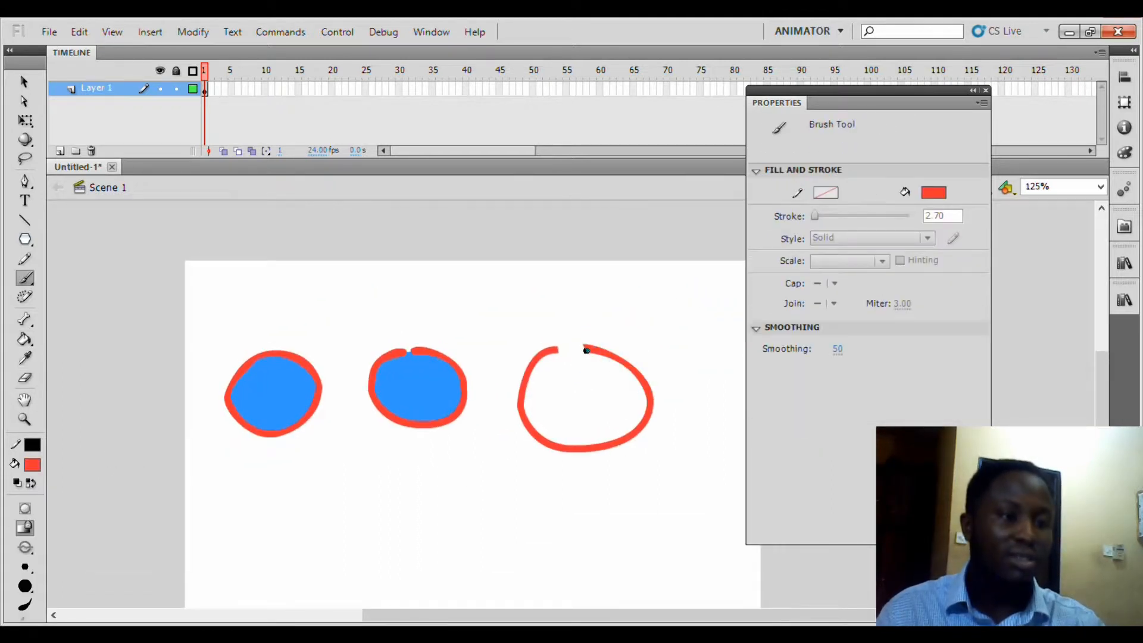
drag(581, 348, 588, 349)
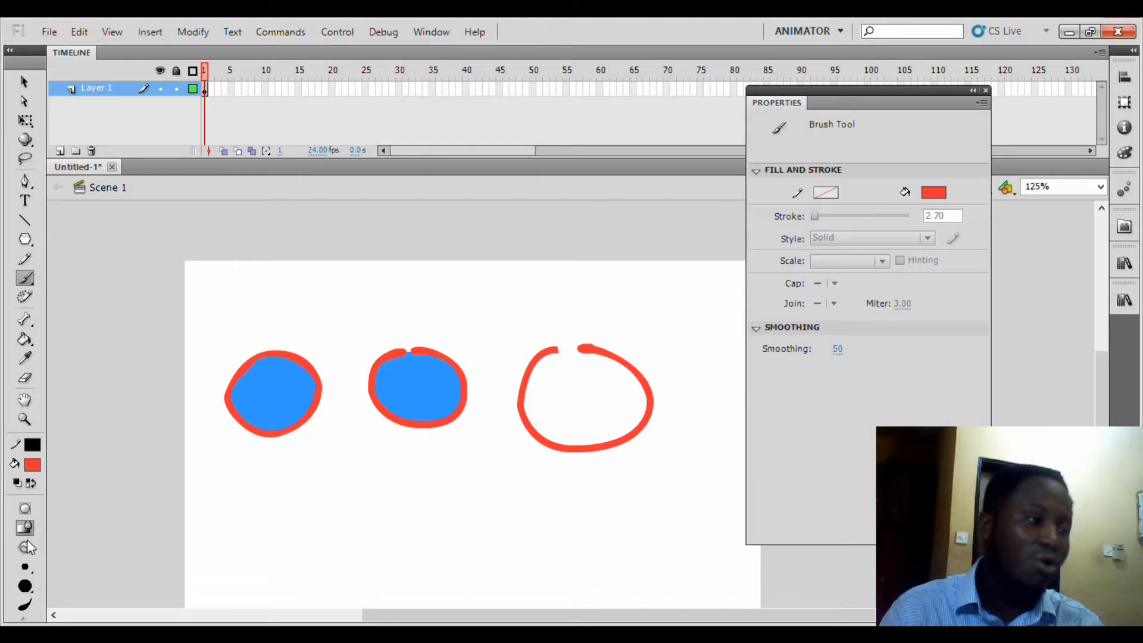
Set the Paint Bucket to Close Large Gaps, test-fill the third circle with the sampled red and undo that fill
key(k)
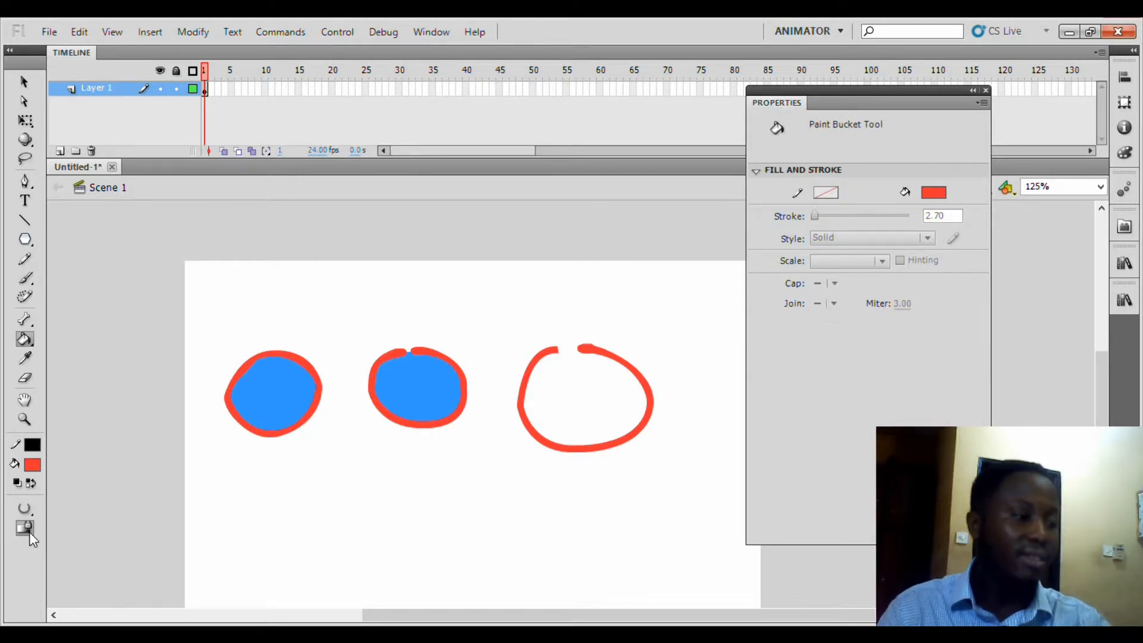
click(24, 508)
click(136, 562)
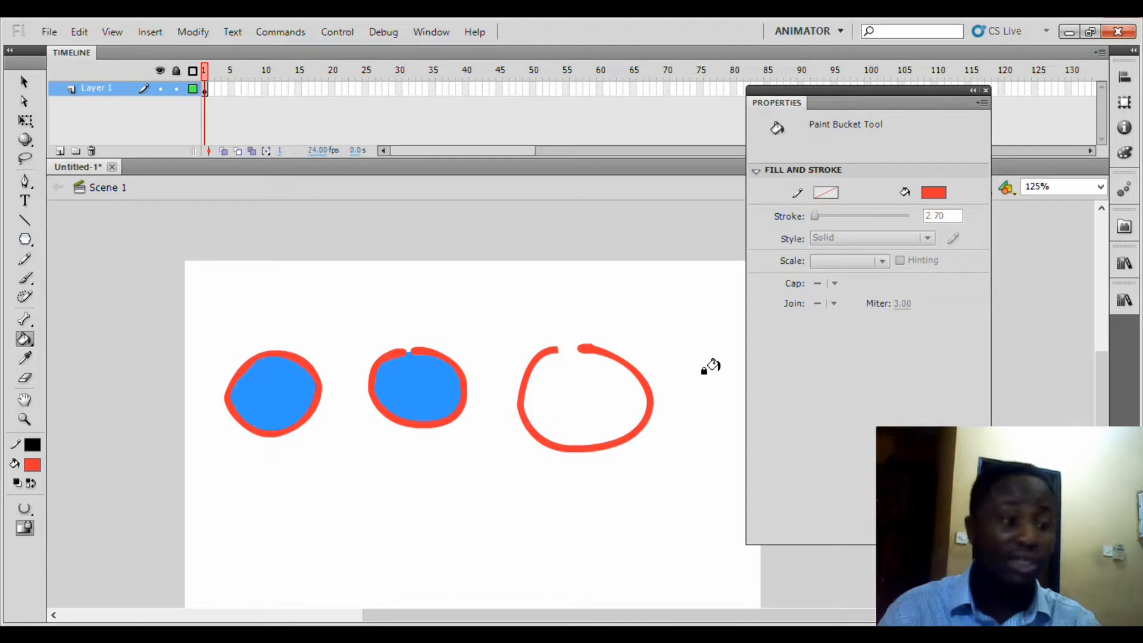
key(ctrl+minus)
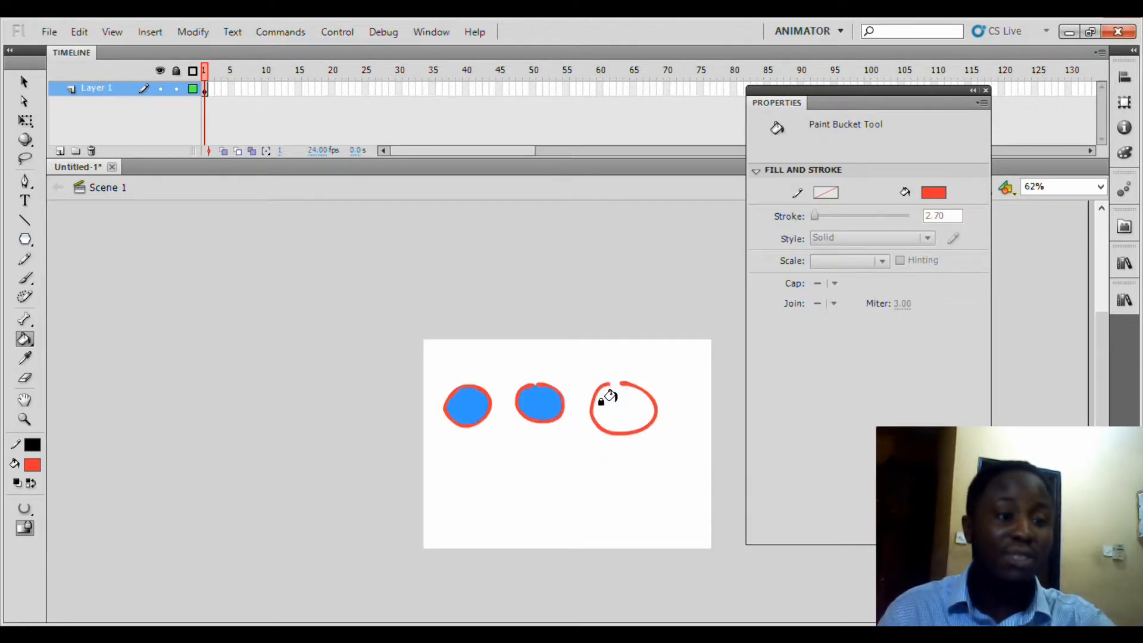
key(ctrl+minus)
click(326, 390)
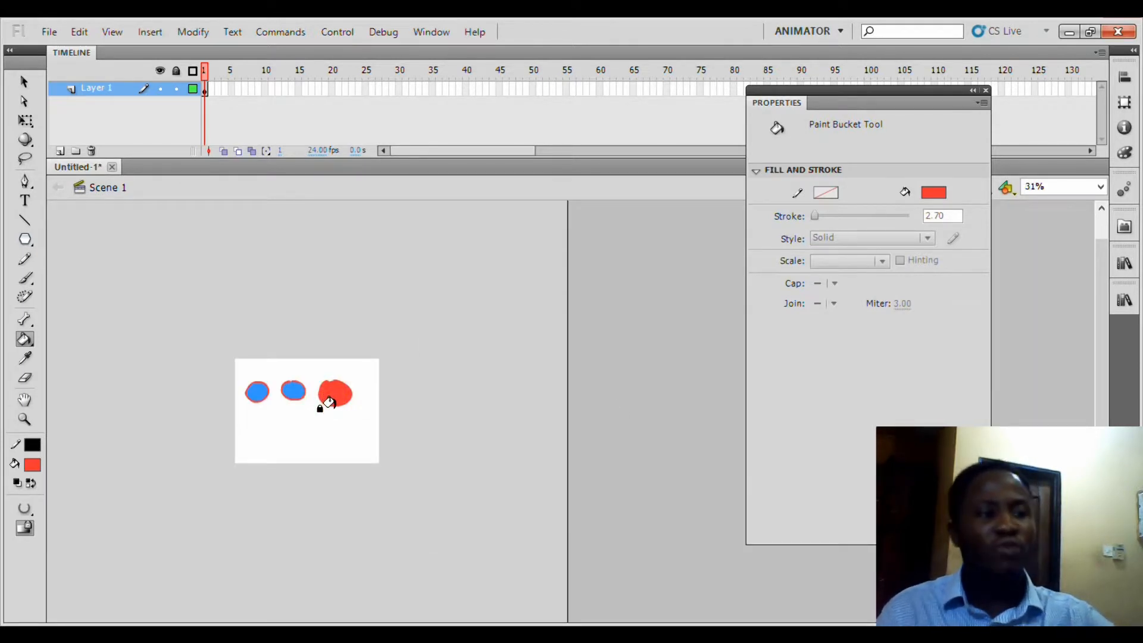
key(ctrl+z)
Change the fill colour to dark blue, test-fill the third circle and undo the fill
click(34, 464)
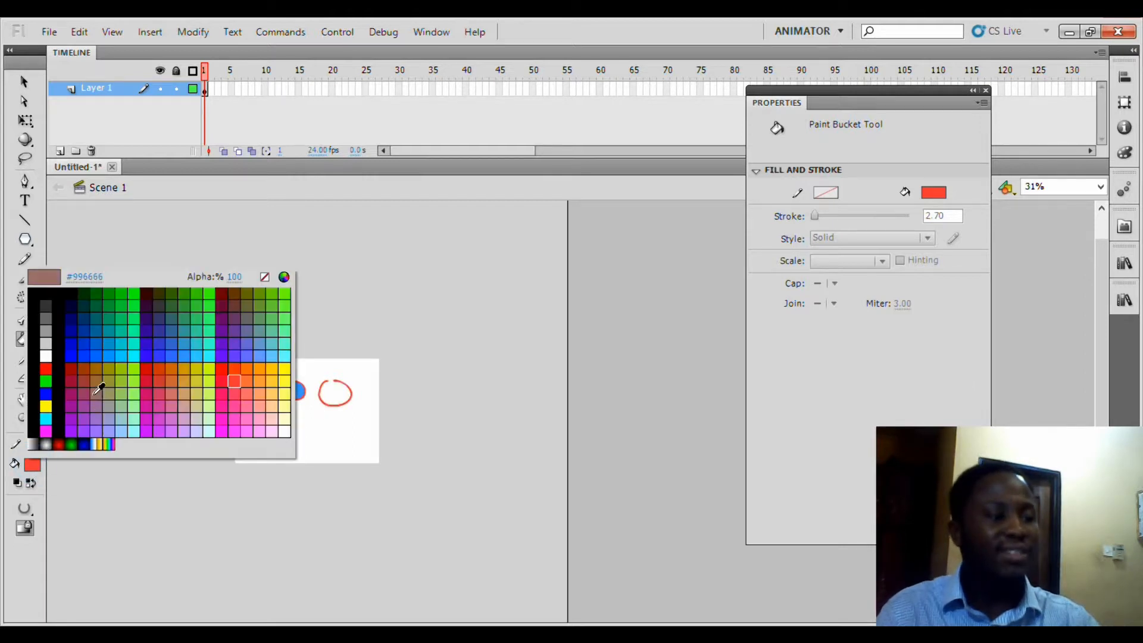
click(82, 340)
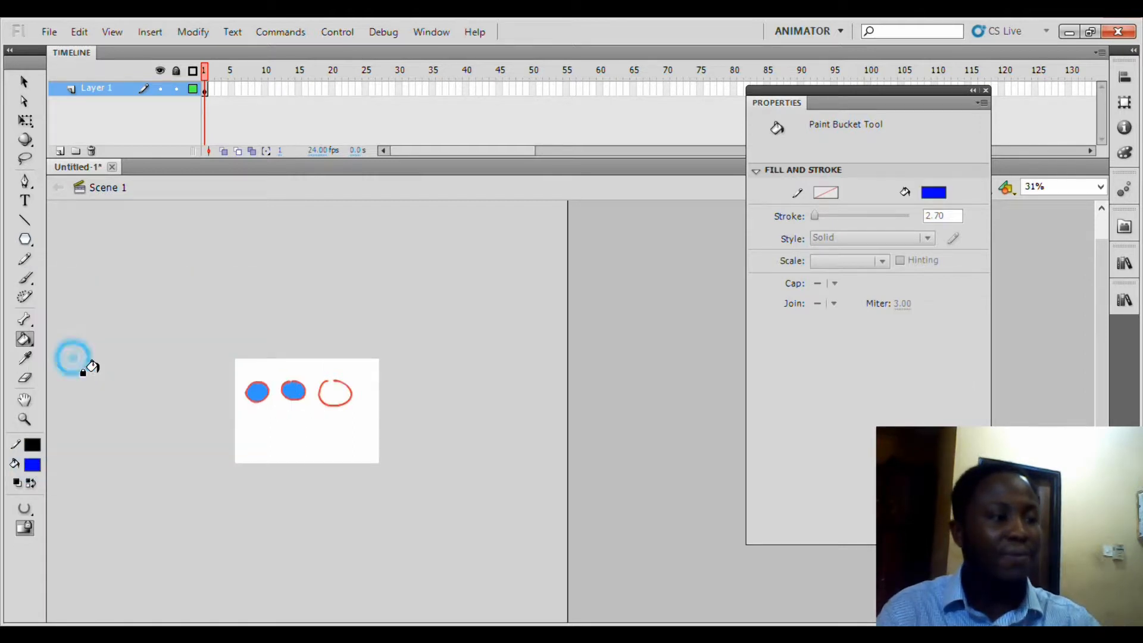
click(323, 391)
key(ctrl+z)
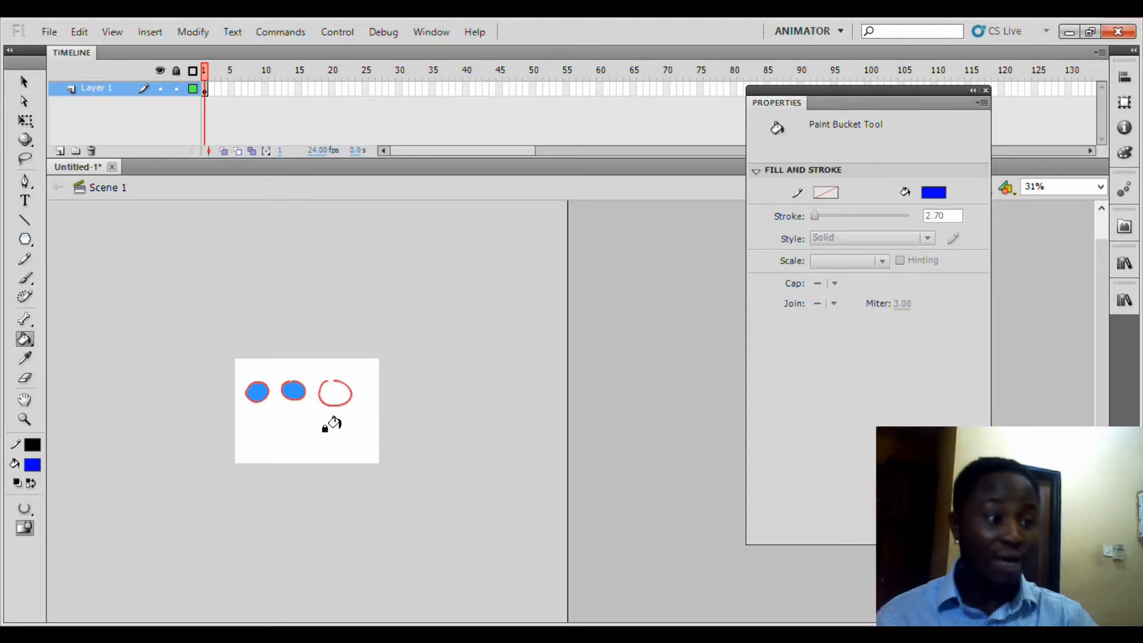
Try to fill the enlarged third circle with dark blue using Close Large Gaps
key(ctrl+=)
key(ctrl+=)
key(space)
drag(388, 447, 189, 535)
key(ctrl+=)
key(space)
drag(434, 477, 170, 433)
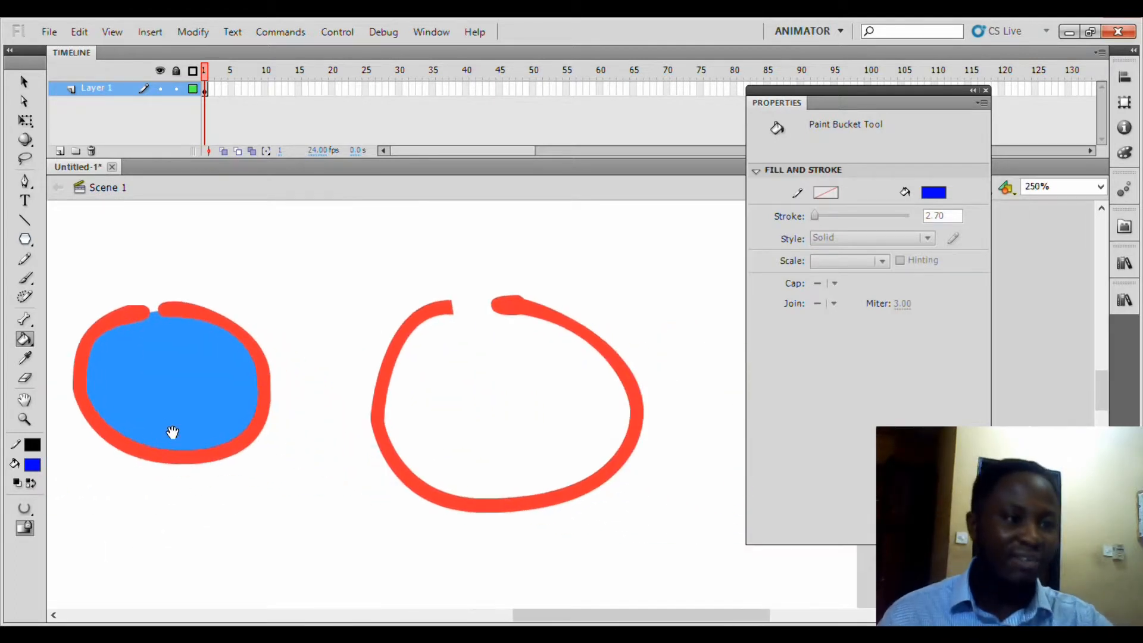
click(483, 399)
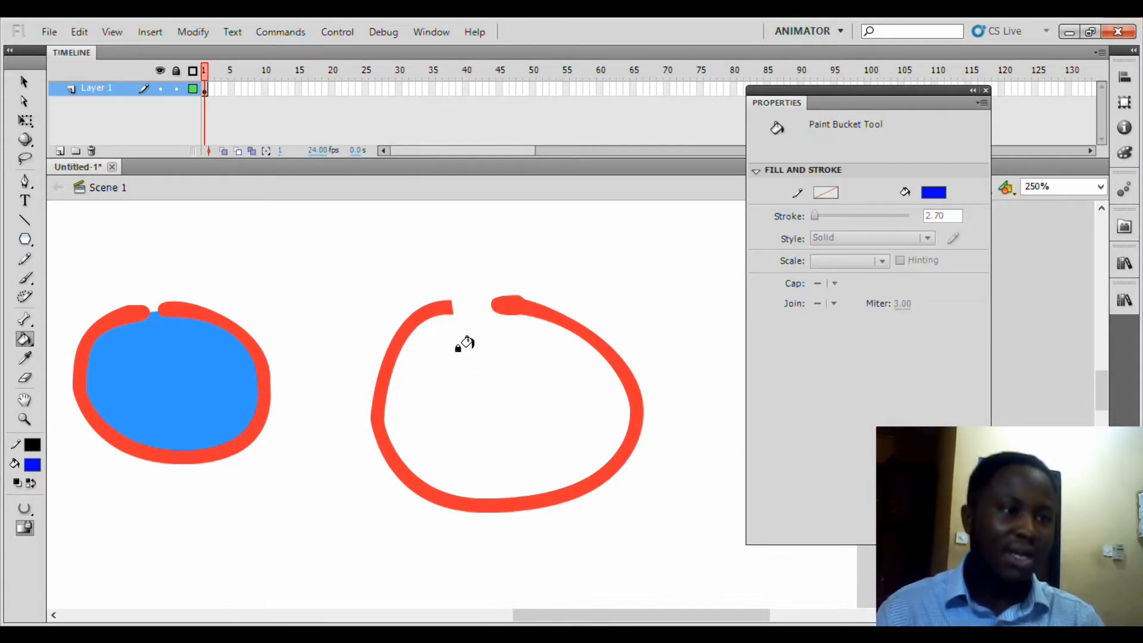
click(481, 384)
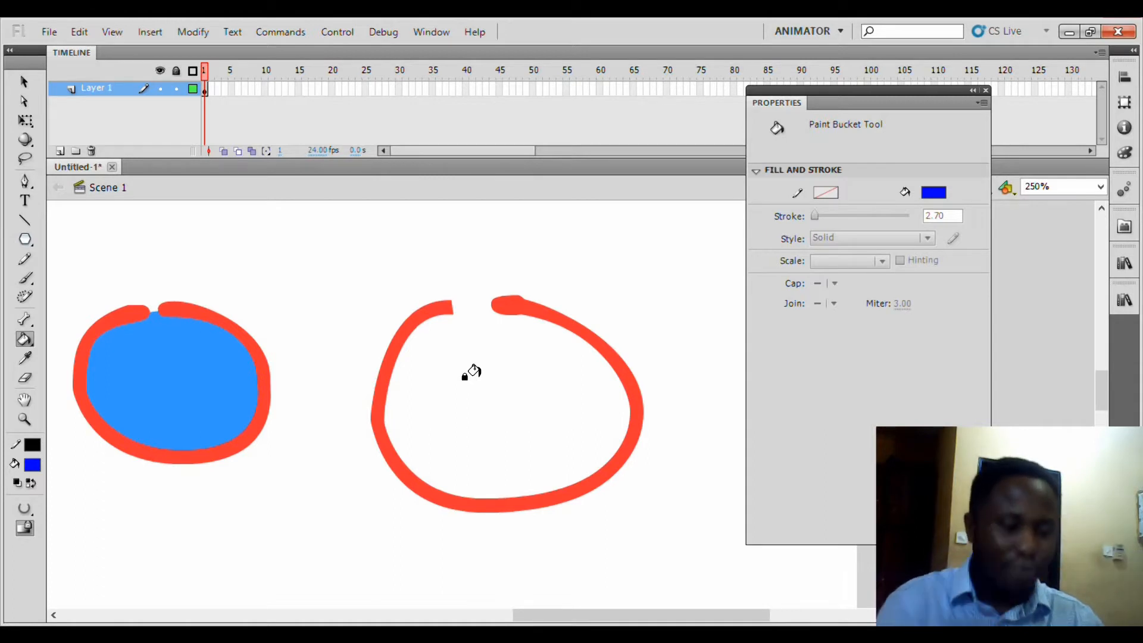
Fill the open third circle with dark blue, keeping the Close Large Gaps option
key(ctrl+minus)
key(ctrl+minus)
key(ctrl+minus)
key(ctrl+minus)
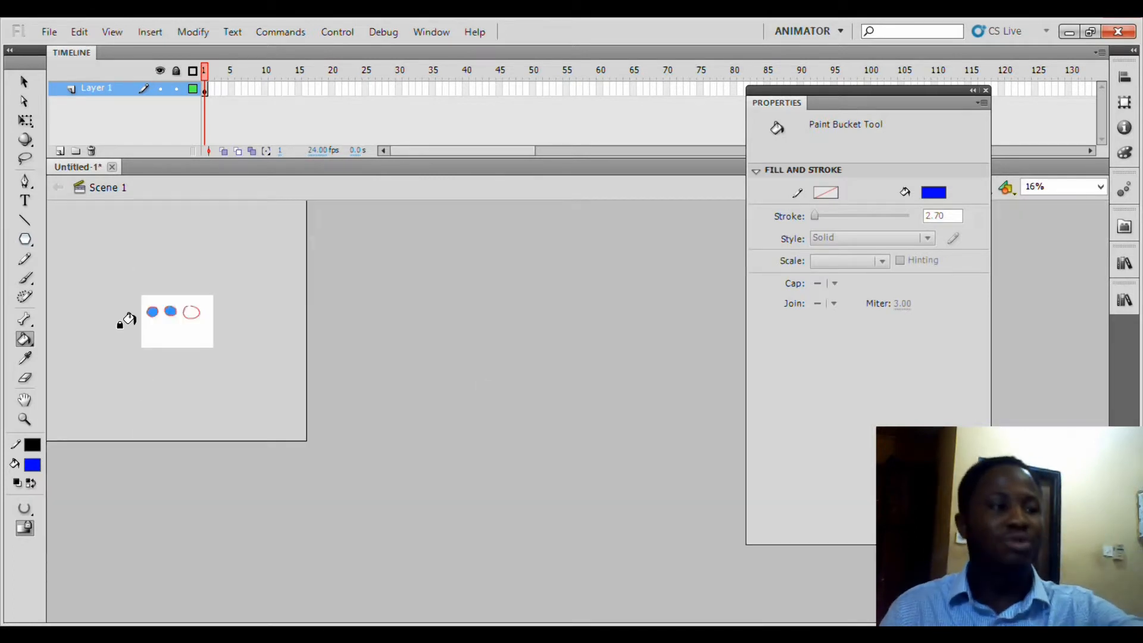
click(191, 312)
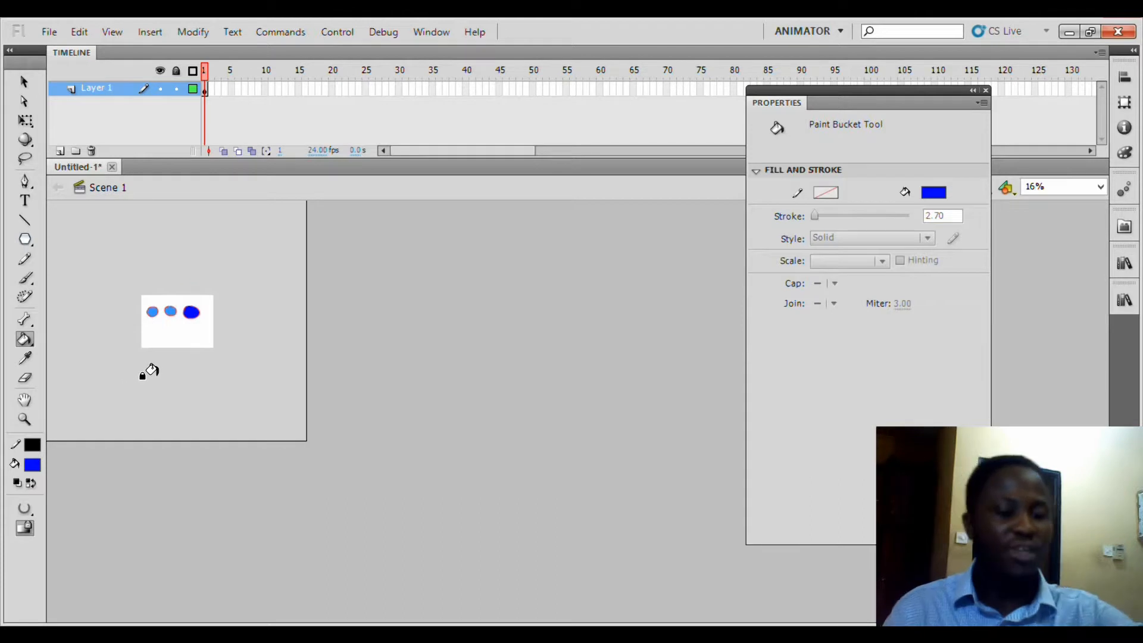
Select all three circles with the Lasso tool and delete them from the stage
key(ctrl+equal)
key(ctrl+equal)
key(ctrl+equal)
click(475, 443)
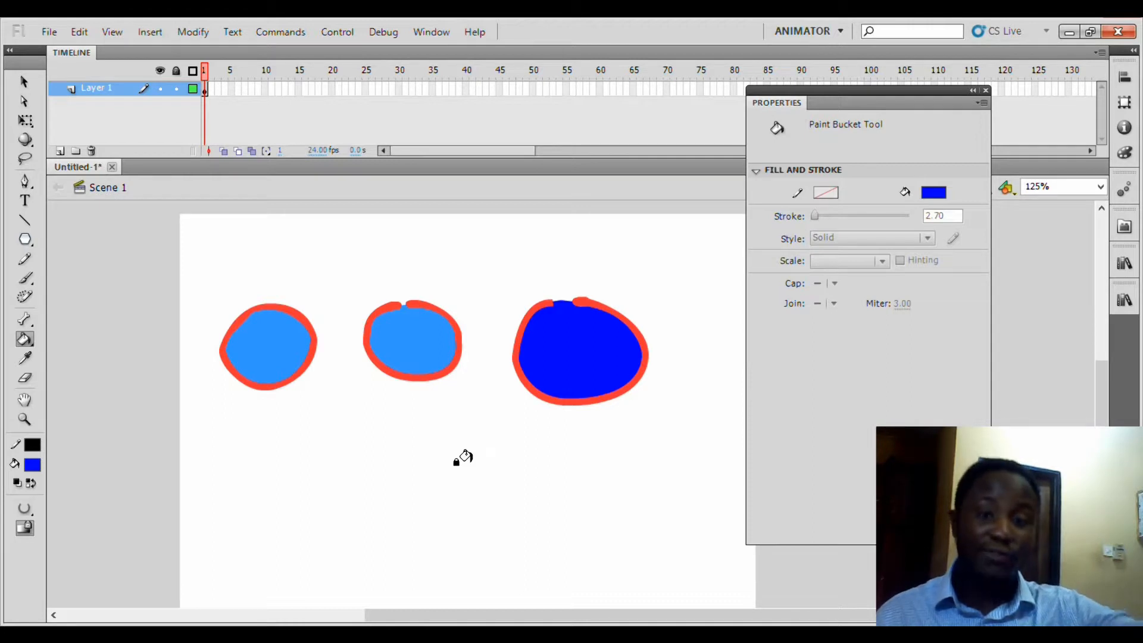
drag(411, 434, 370, 427)
drag(230, 451, 325, 467)
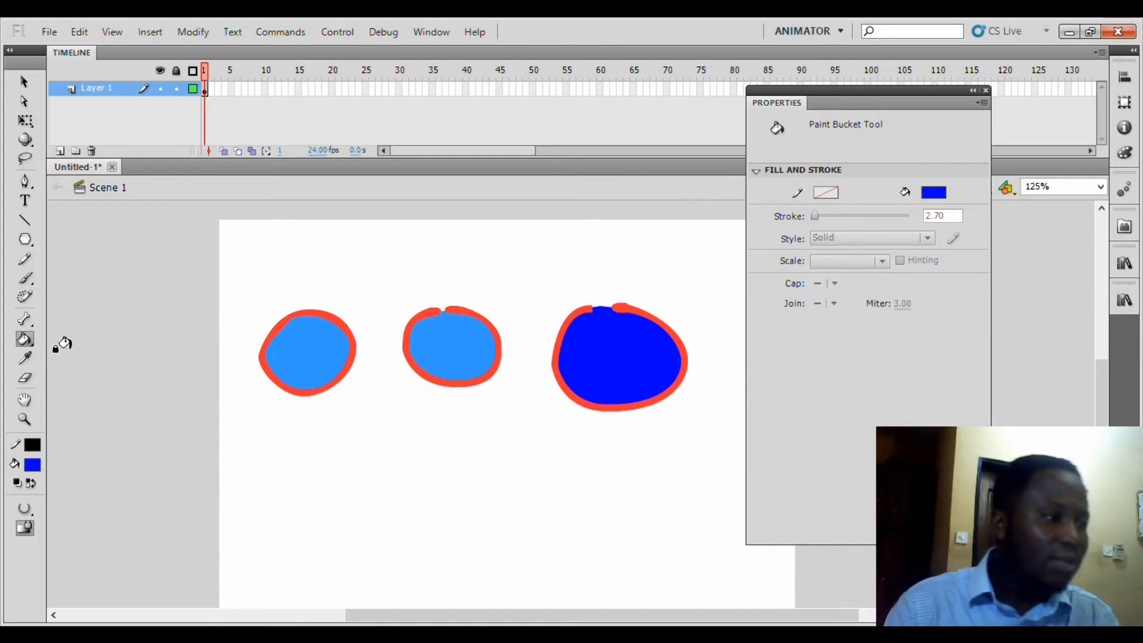
key(l)
mouse_move(637, 275)
mouse_down()
mouse_move(695, 297)
mouse_move(446, 459)
mouse_move(464, 251)
mouse_move(627, 268)
mouse_up()
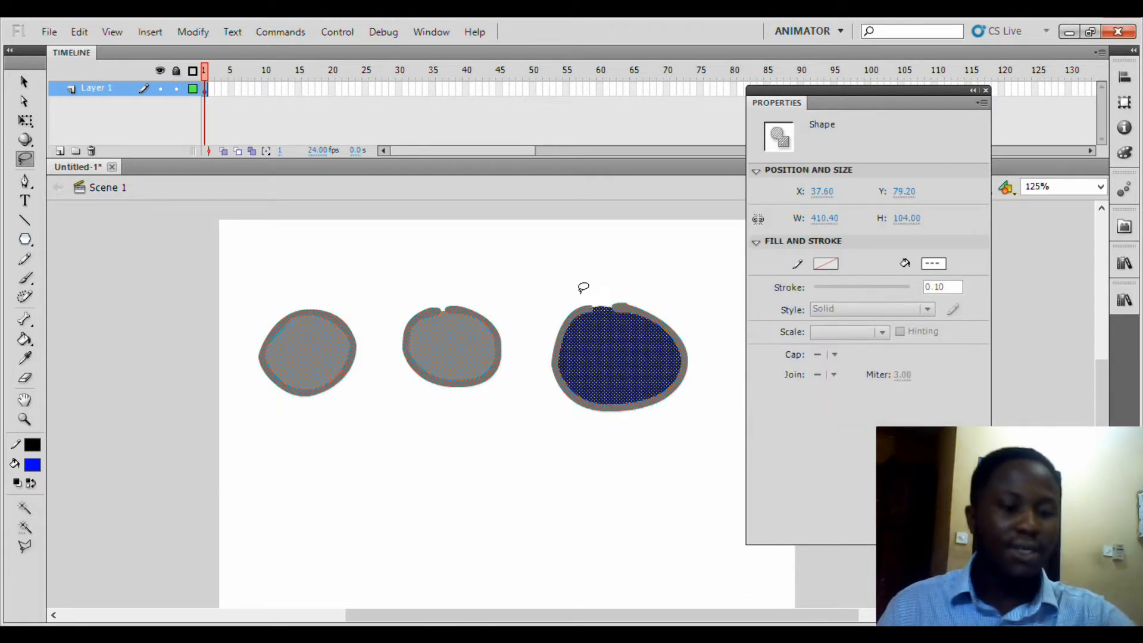
key(Delete)
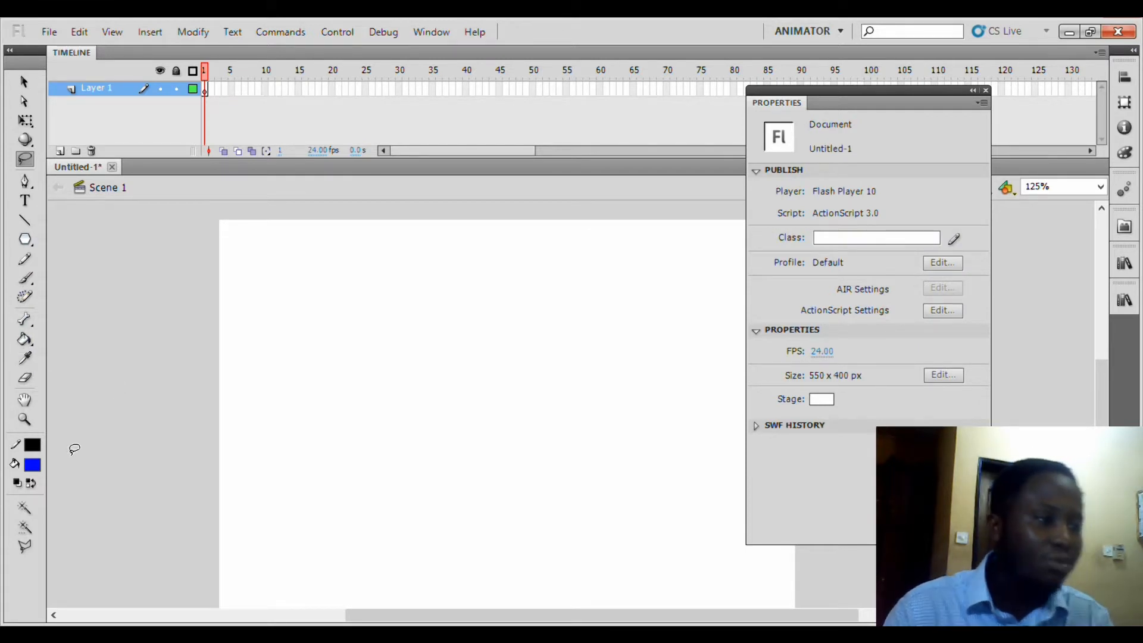
Brush a closed light blue circle in the upper middle of the stage and fill it with the same colour
click(32, 465)
click(126, 342)
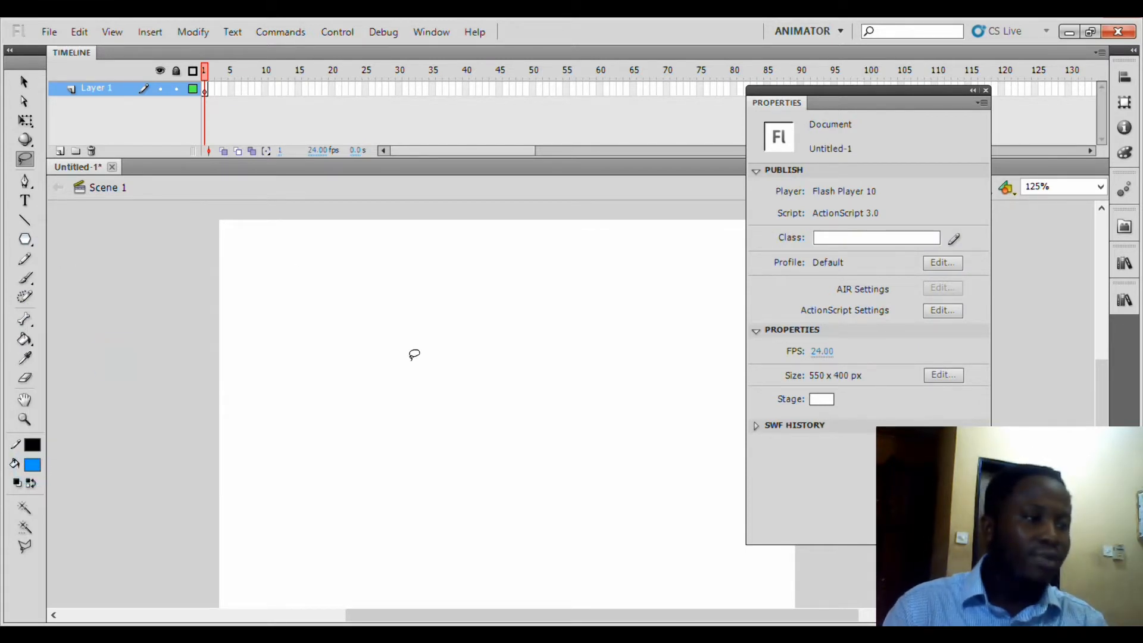
key(b)
drag(493, 281, 523, 279)
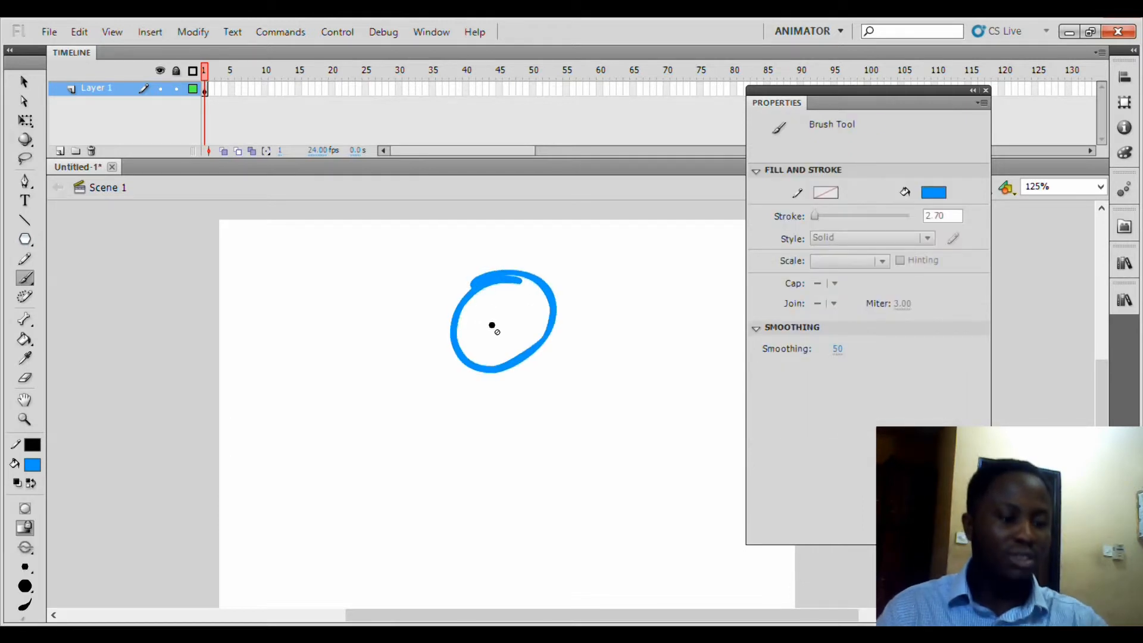
key(k)
click(492, 326)
Brush a closed dark blue circle below and left of the light blue one and fill it with dark blue
click(32, 465)
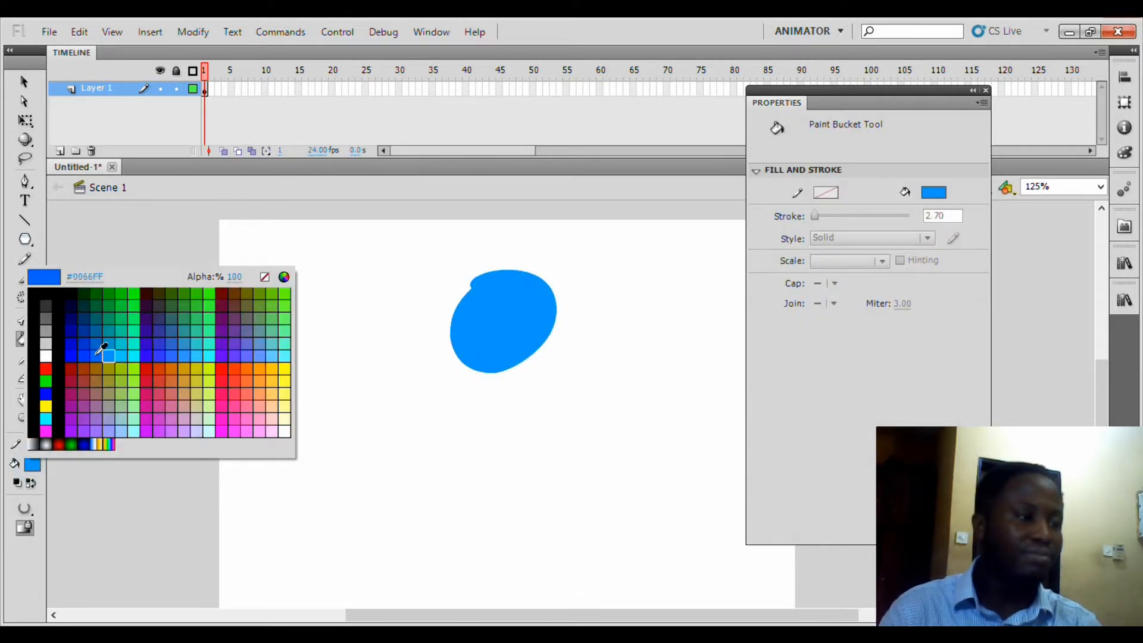
click(83, 337)
key(b)
drag(395, 421, 363, 439)
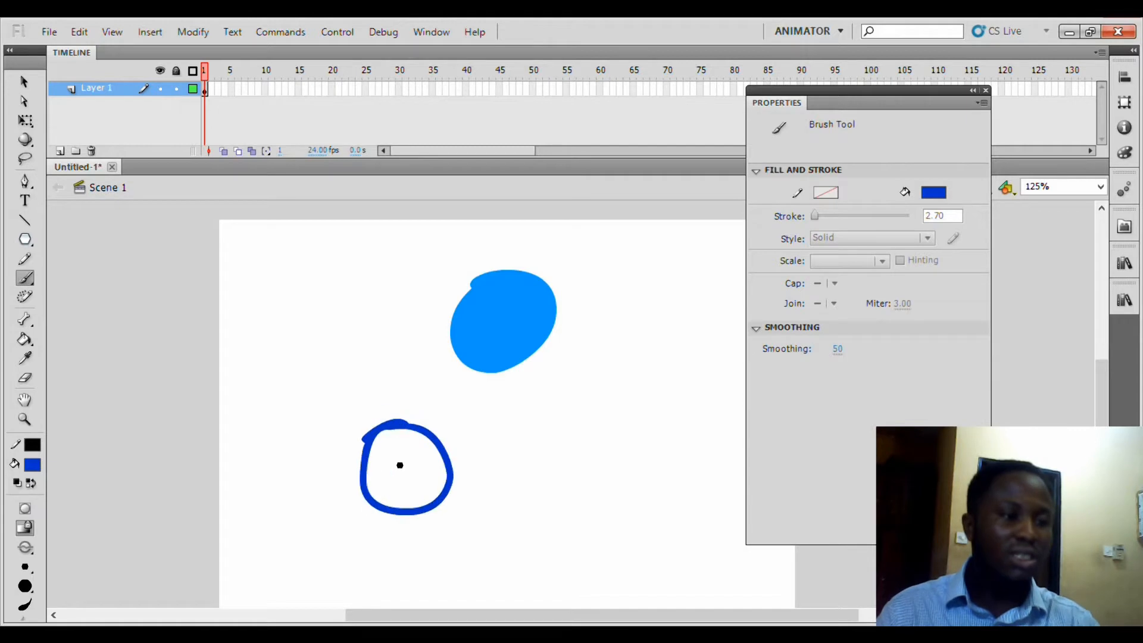
click(397, 473)
key(k)
click(375, 470)
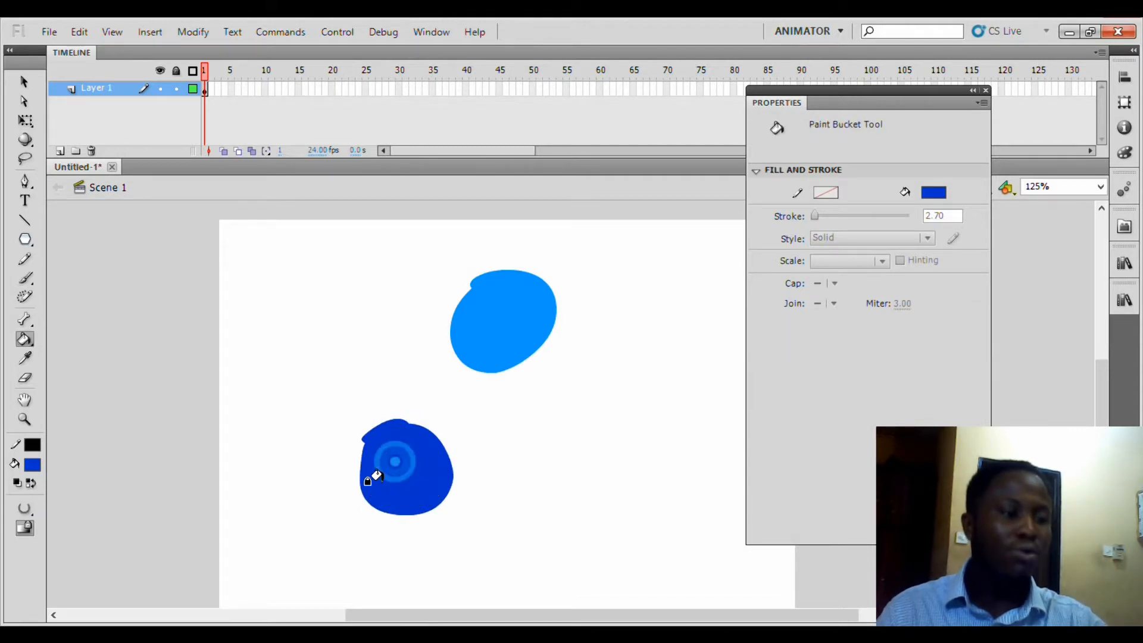
Brush a closed muted red oval to the right of the blue circles and fill it with the same red
click(33, 464)
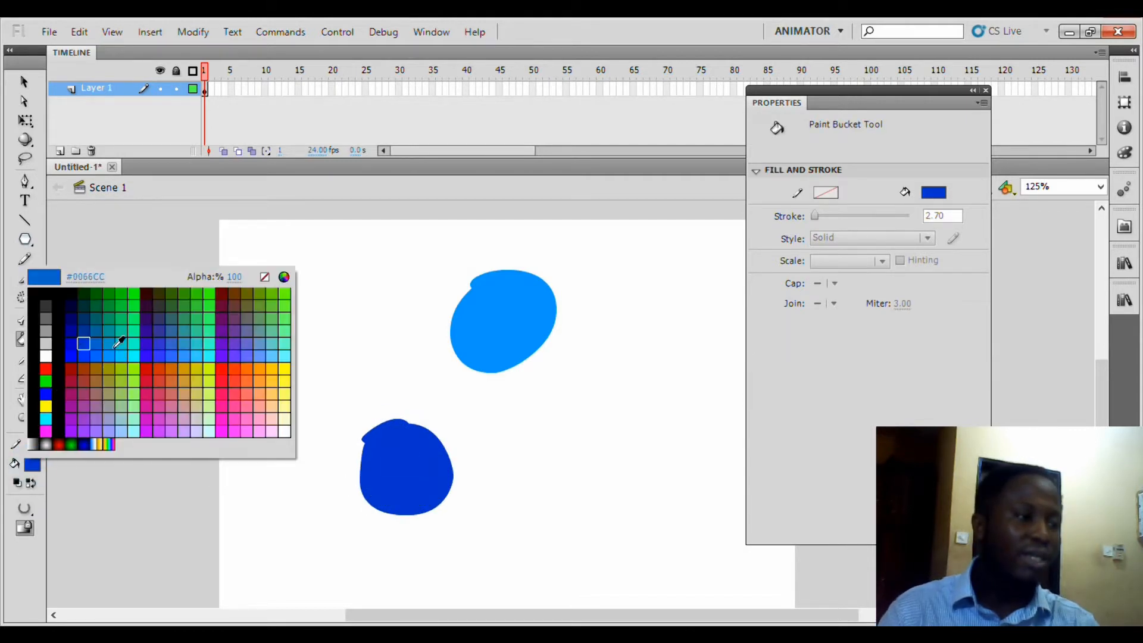
click(183, 393)
key(b)
mouse_move(628, 362)
mouse_down()
mouse_move(686, 427)
mouse_move(631, 364)
mouse_up()
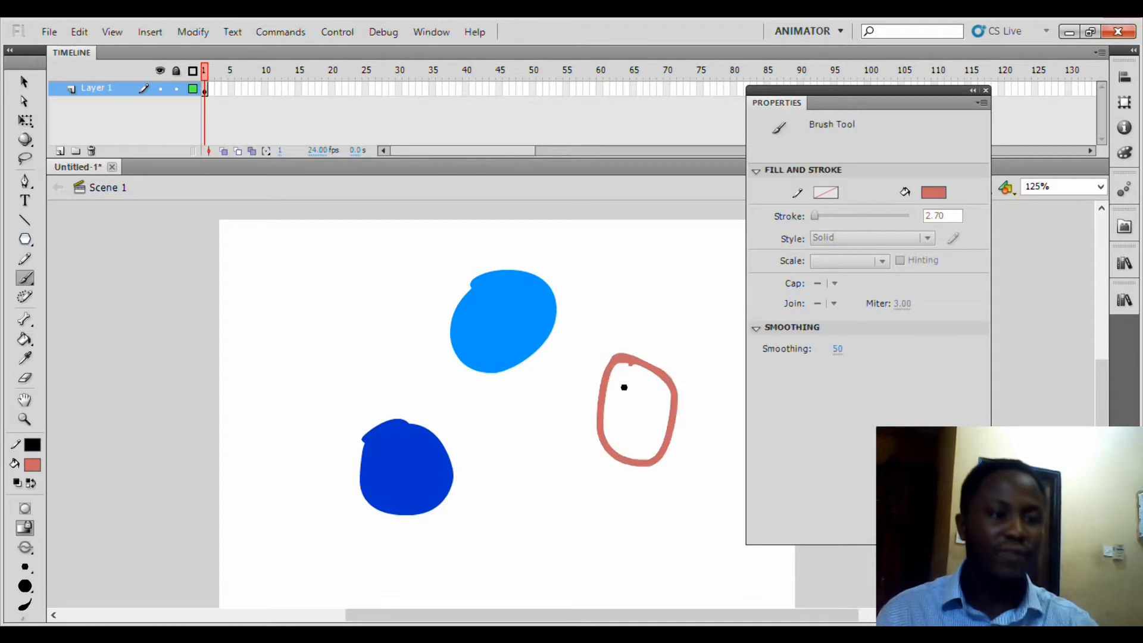
key(k)
click(619, 398)
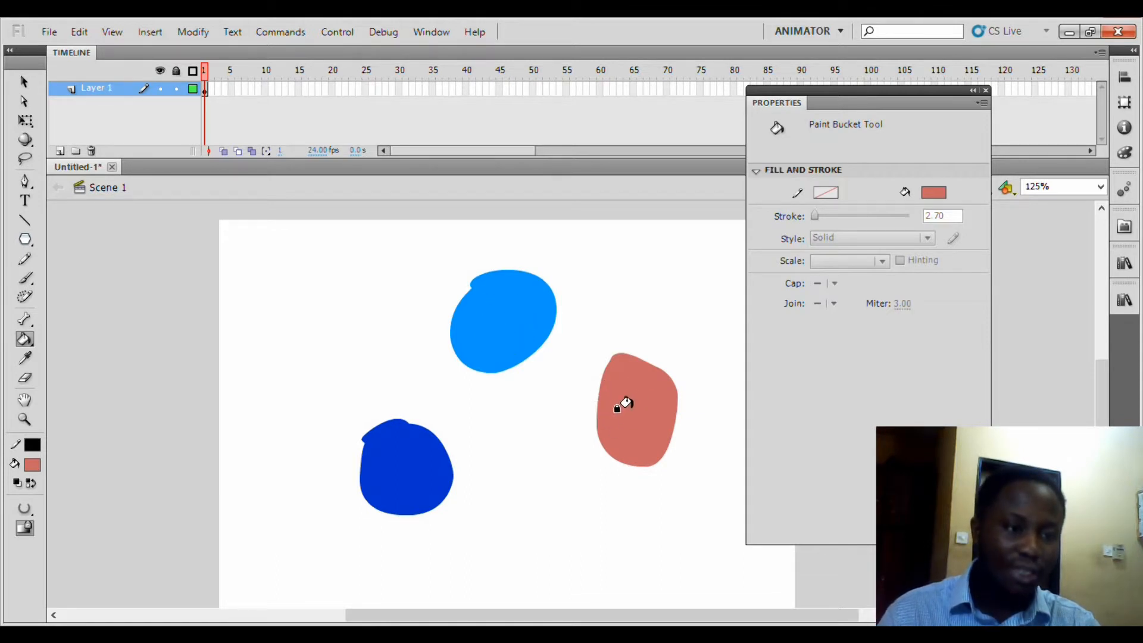
Try choosing a different fill colour by eye, picking a muted purple and a light grey
click(32, 465)
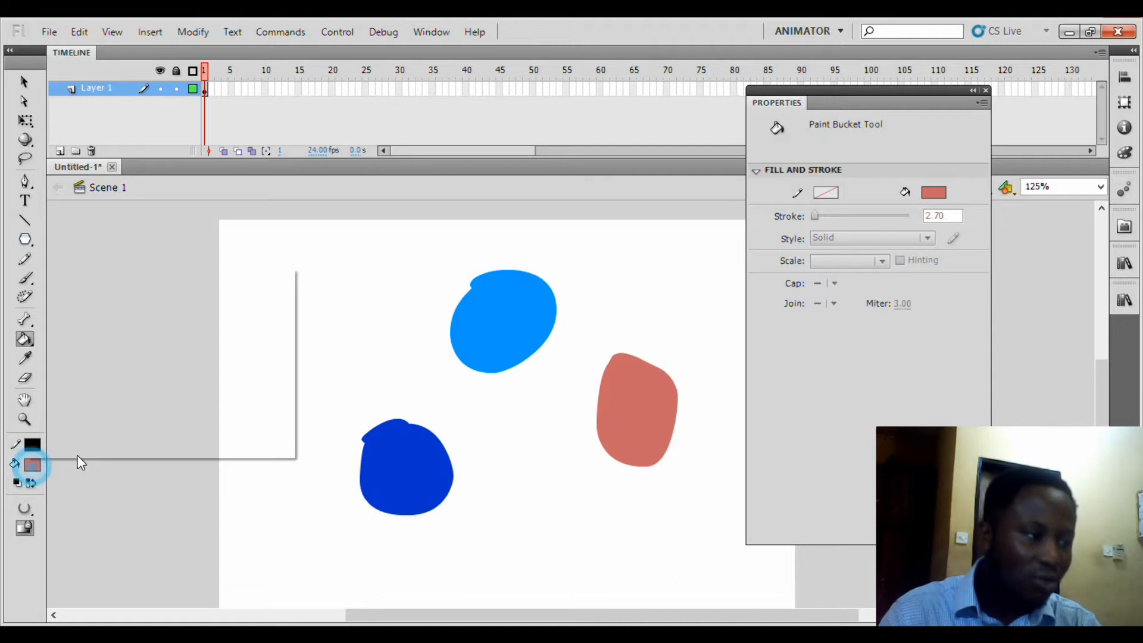
click(93, 400)
click(32, 464)
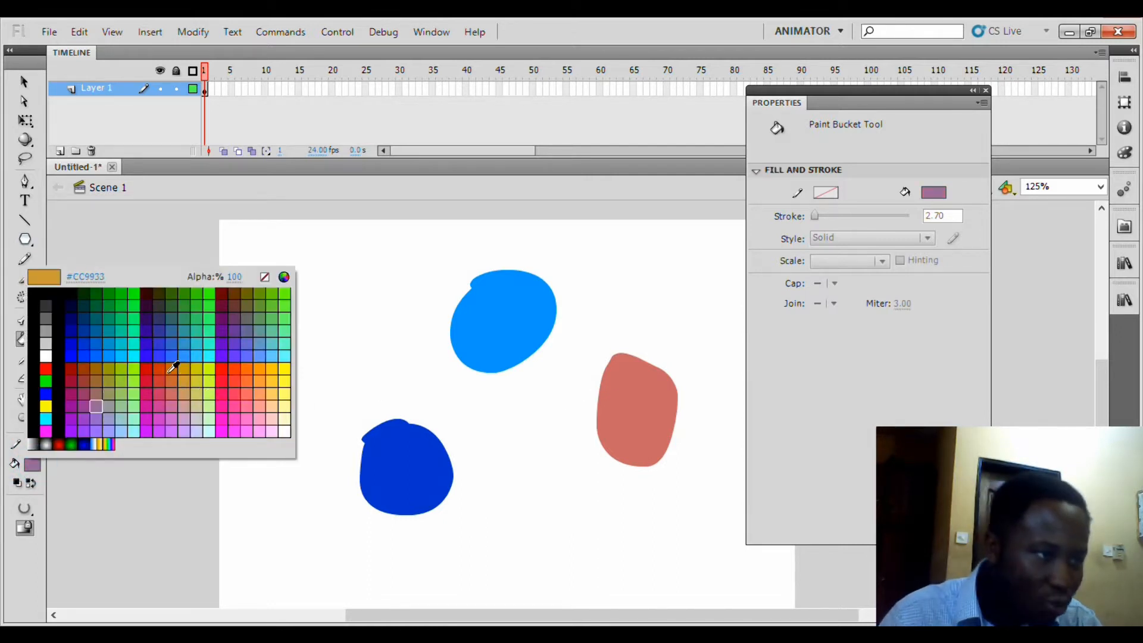
click(44, 497)
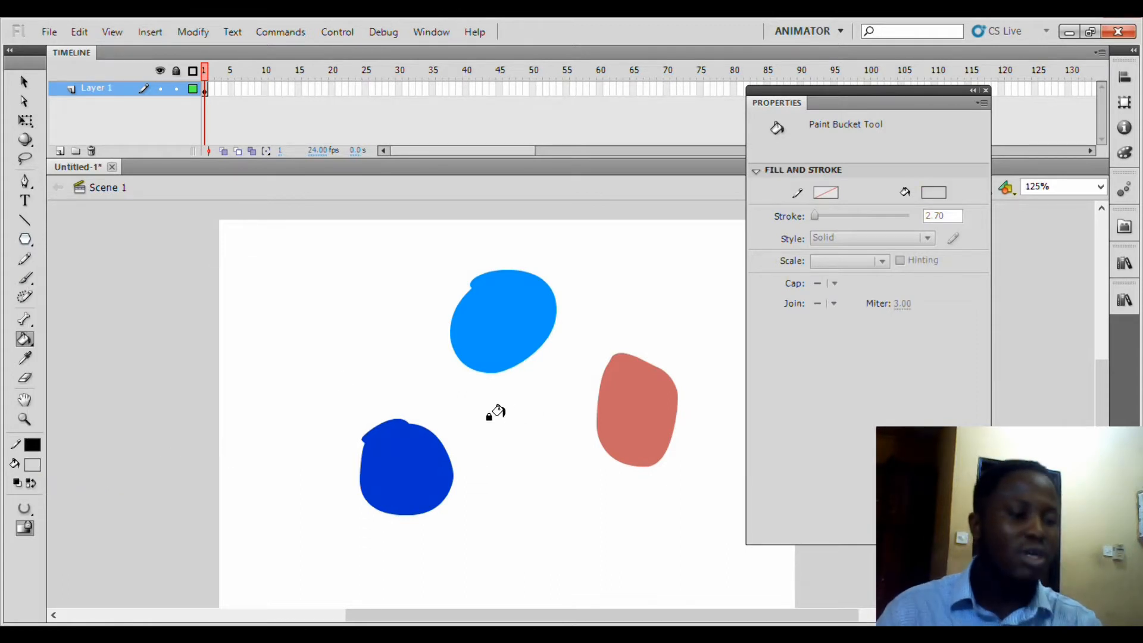
Sample the oval's muted red with the Eyedropper and fill both blue circles with it
click(24, 360)
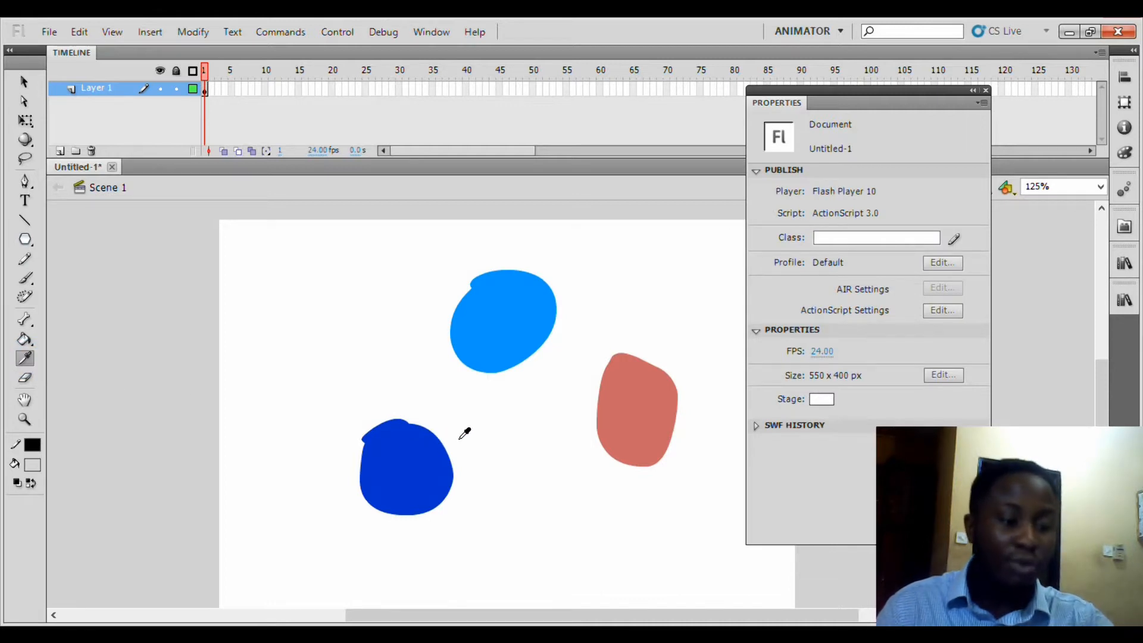
click(634, 389)
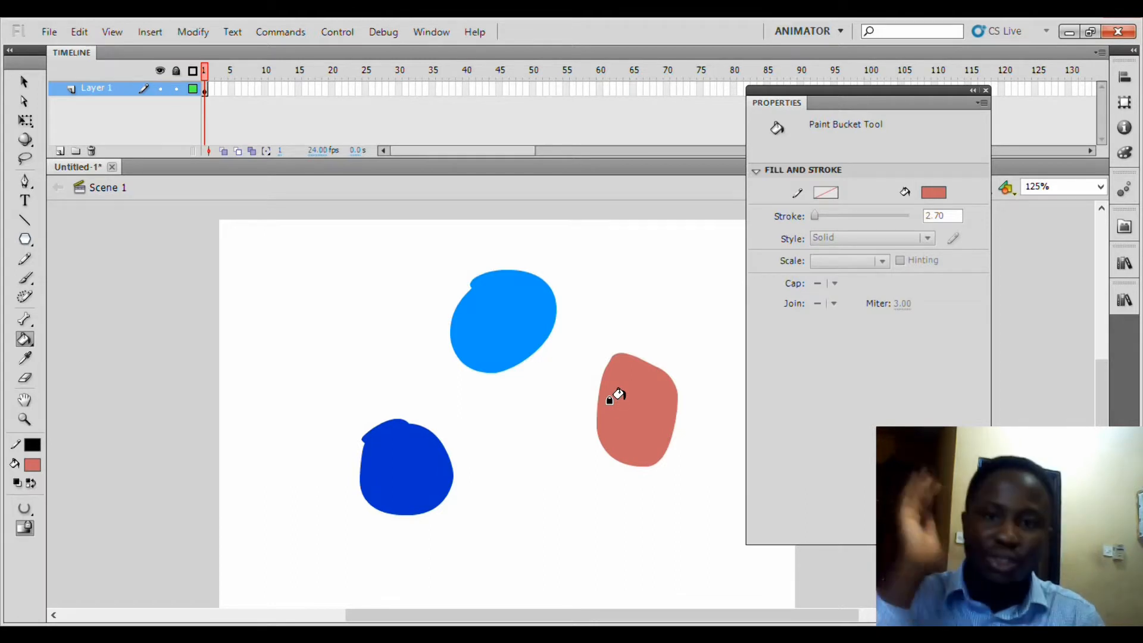
click(475, 313)
click(407, 470)
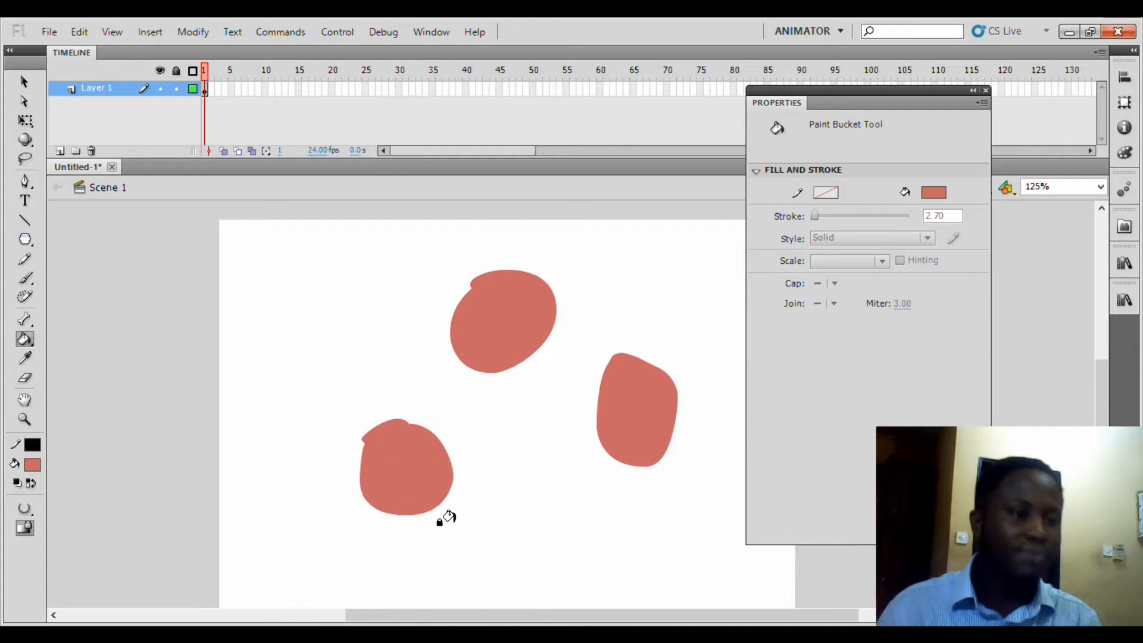
Erase most of the upper circle with the round Eraser
mouse_move(499, 460)
mouse_down()
mouse_move(502, 442)
mouse_move(470, 442)
mouse_up()
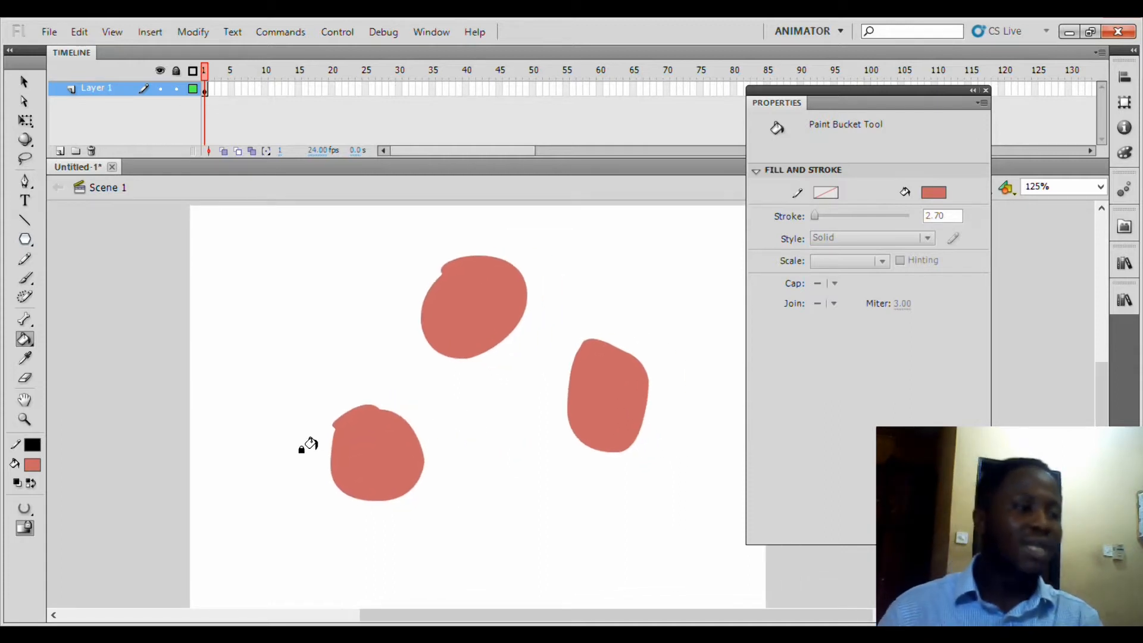
click(25, 359)
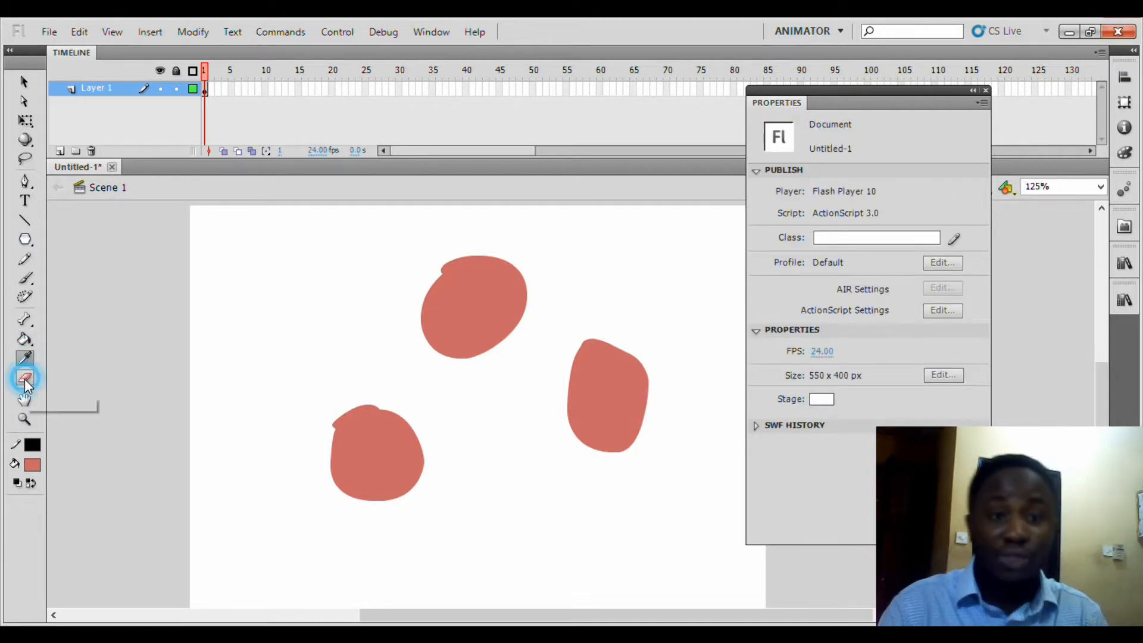
click(28, 381)
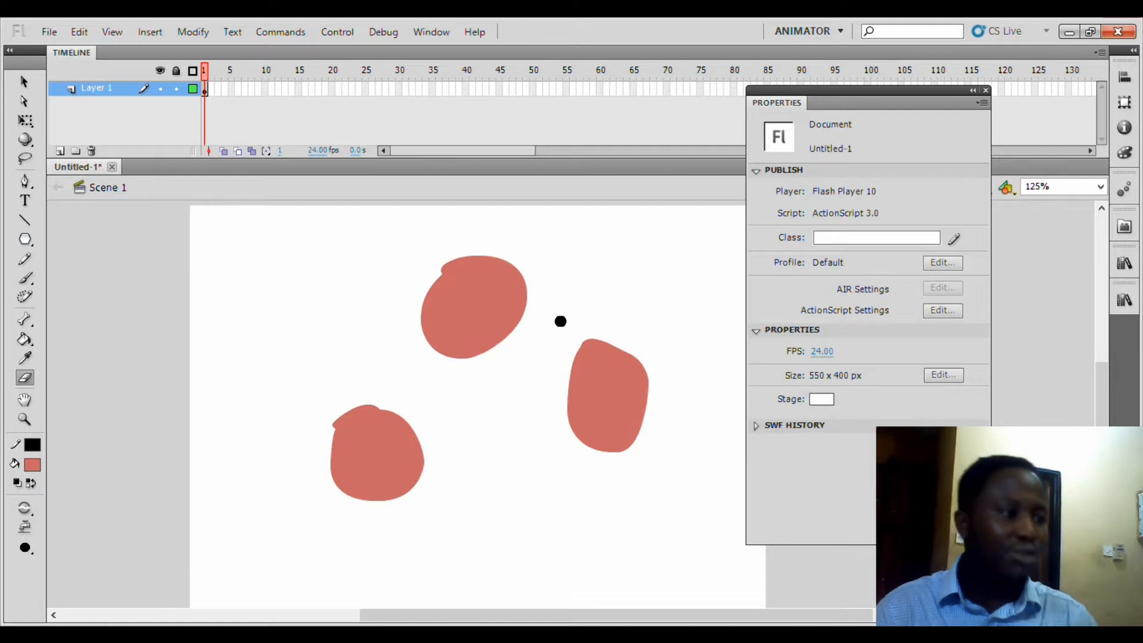
mouse_move(516, 327)
mouse_down()
mouse_move(417, 365)
mouse_move(541, 299)
mouse_move(446, 301)
mouse_move(474, 274)
mouse_move(471, 342)
mouse_up()
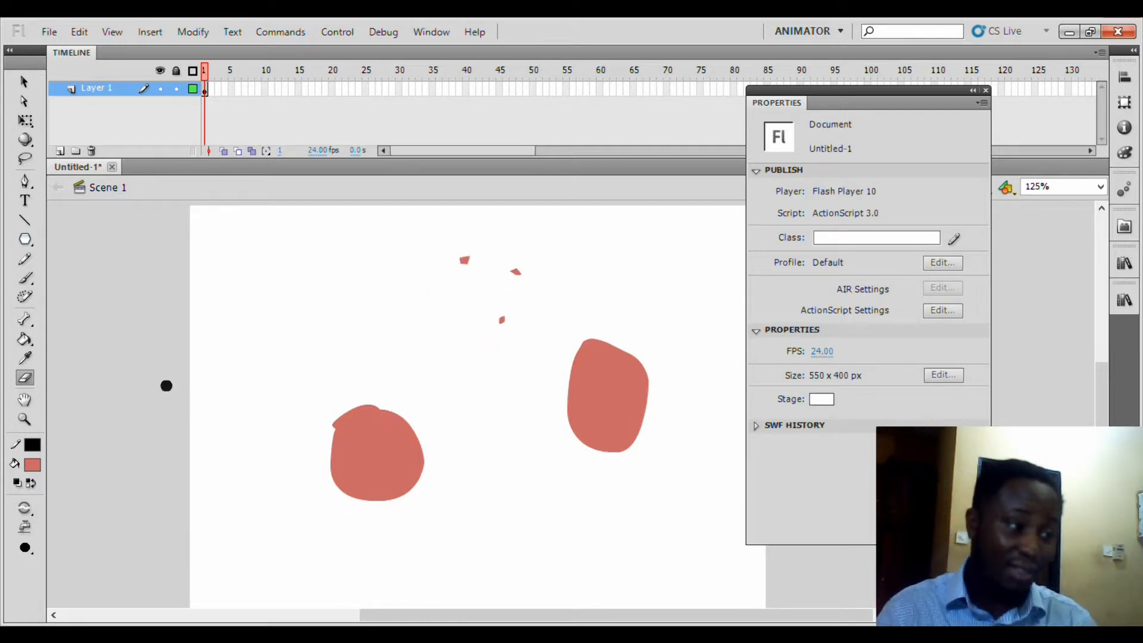
Switch the Eraser to the largest square shape and erase the lower-left circle and the upper circle's leftover bits
click(25, 548)
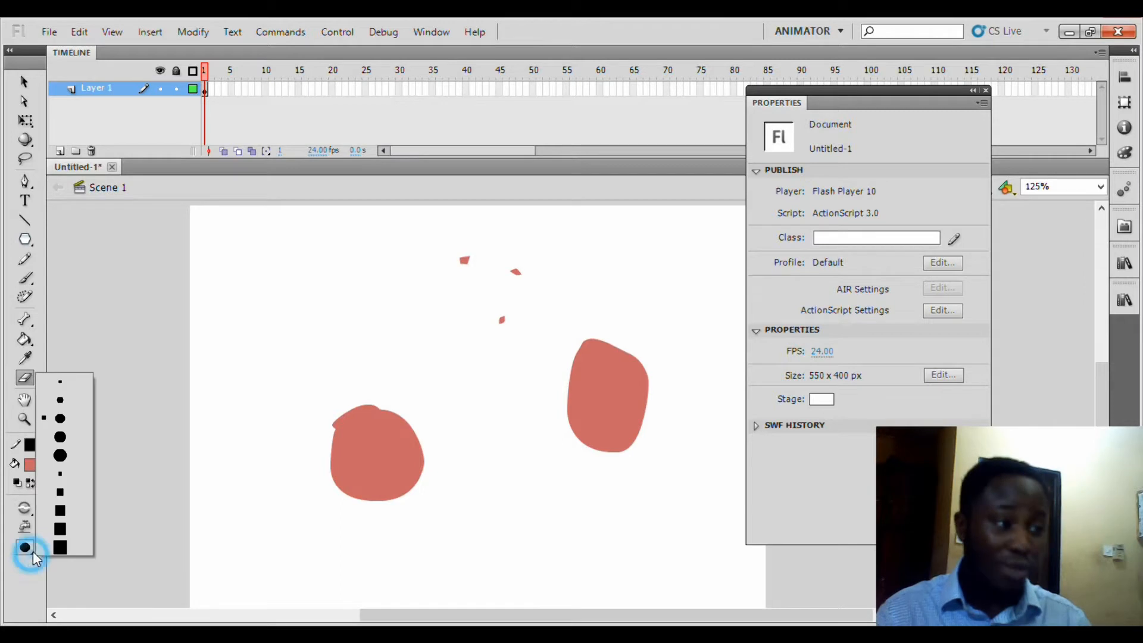
click(66, 551)
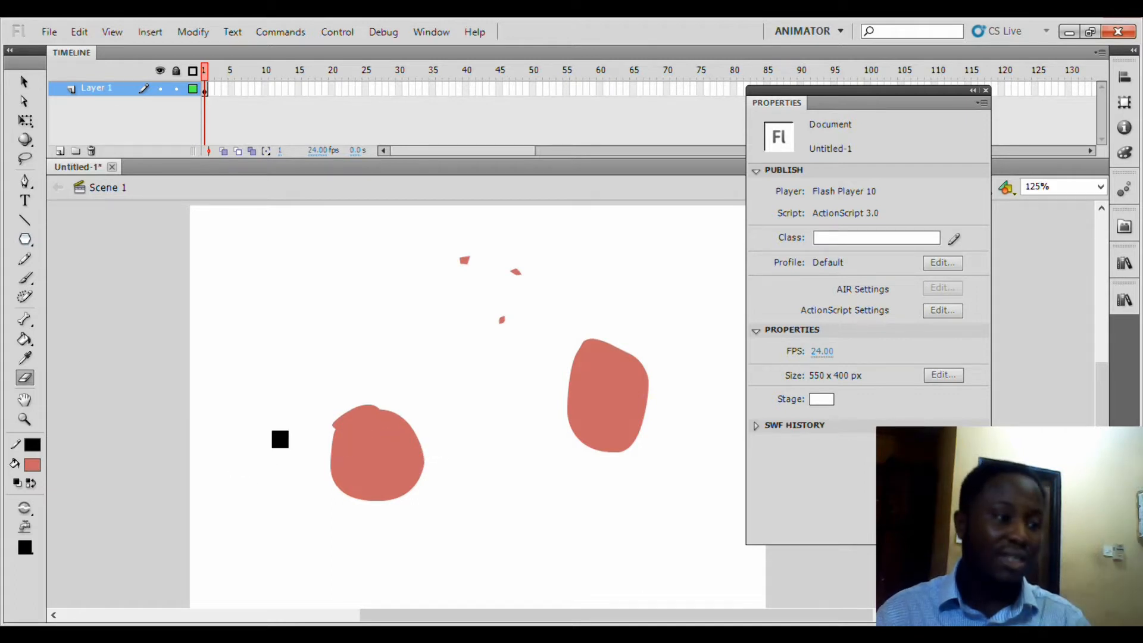
mouse_move(337, 416)
mouse_down()
mouse_move(345, 482)
mouse_move(347, 411)
mouse_move(406, 419)
mouse_move(396, 413)
mouse_move(373, 513)
mouse_move(400, 547)
mouse_up()
drag(365, 502, 434, 387)
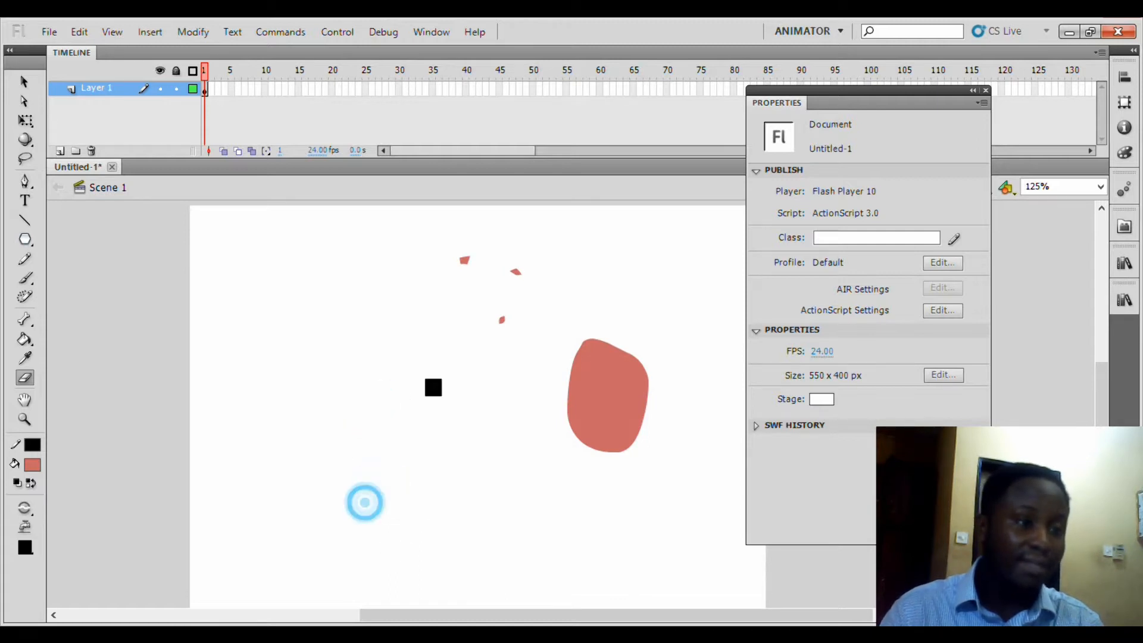
mouse_move(510, 322)
mouse_down()
mouse_move(483, 330)
mouse_move(508, 276)
mouse_move(459, 311)
mouse_up()
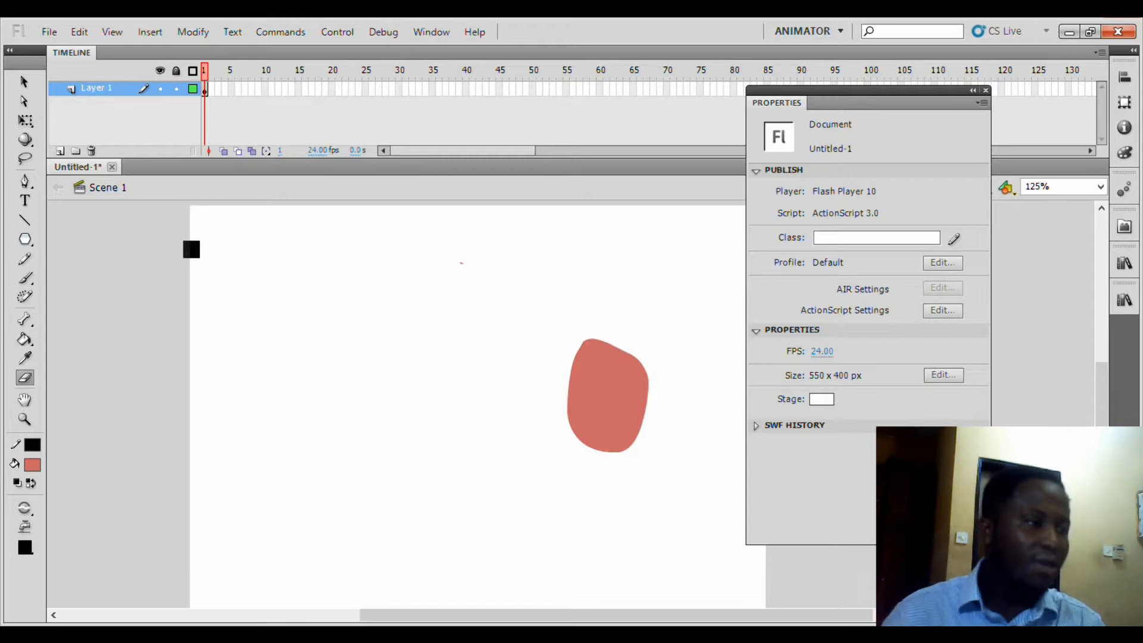
Set the Eraser mode to Erase Fills and draw a red pentagon with a black outline over the stage's upper-left corner
click(28, 512)
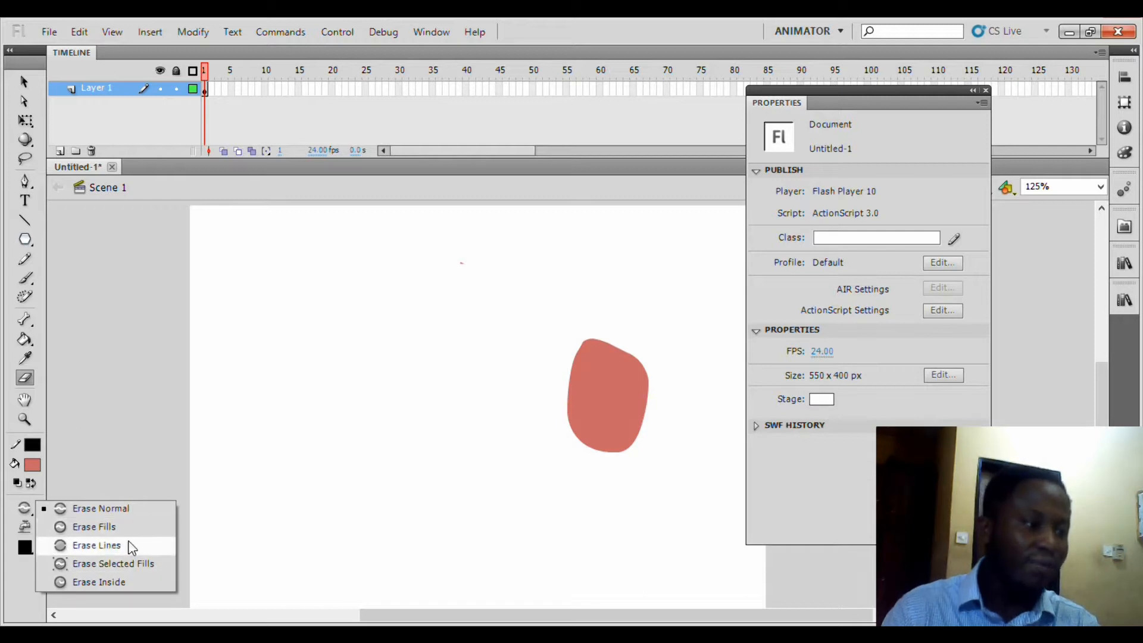
click(94, 530)
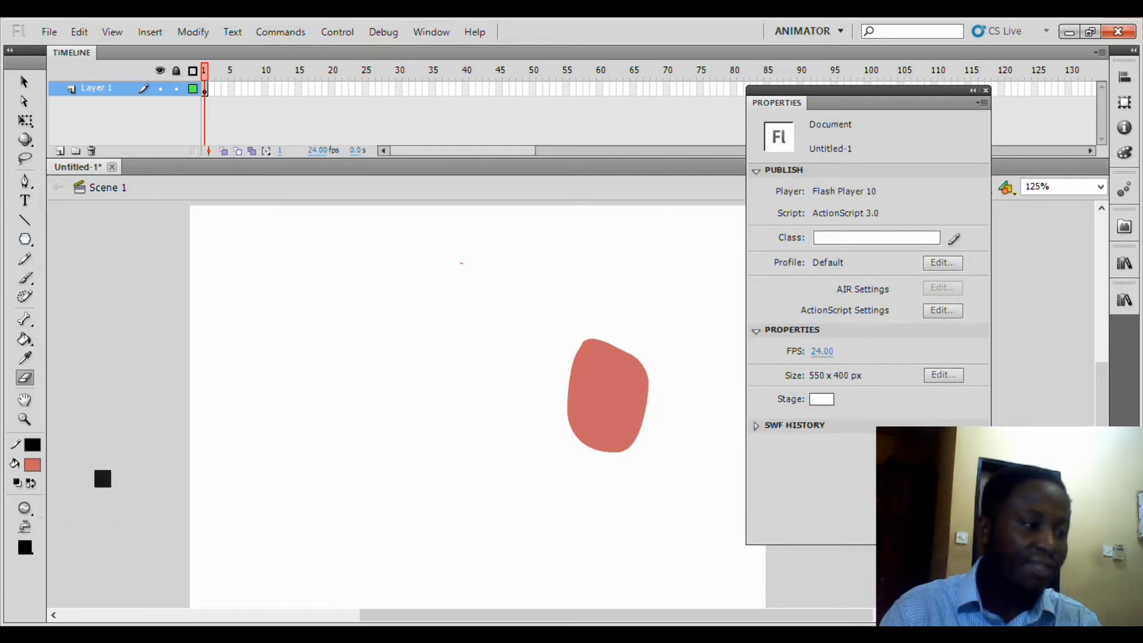
click(24, 239)
drag(222, 309, 310, 403)
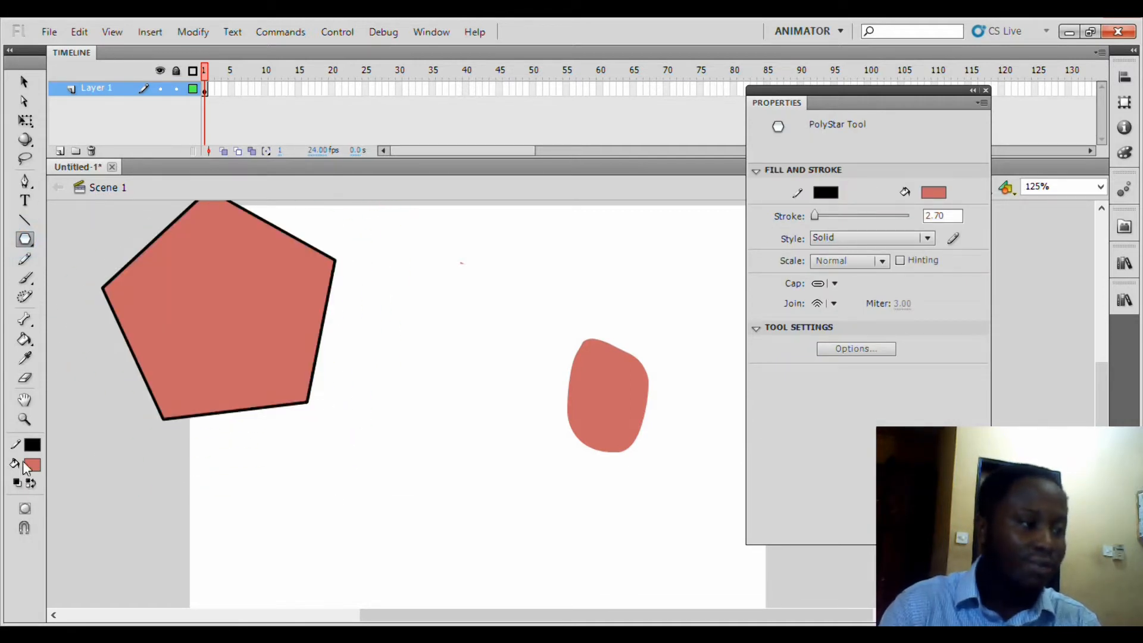
Test-erase two crossing bands through the pentagon in Erase Fills mode and undo both strokes
click(25, 377)
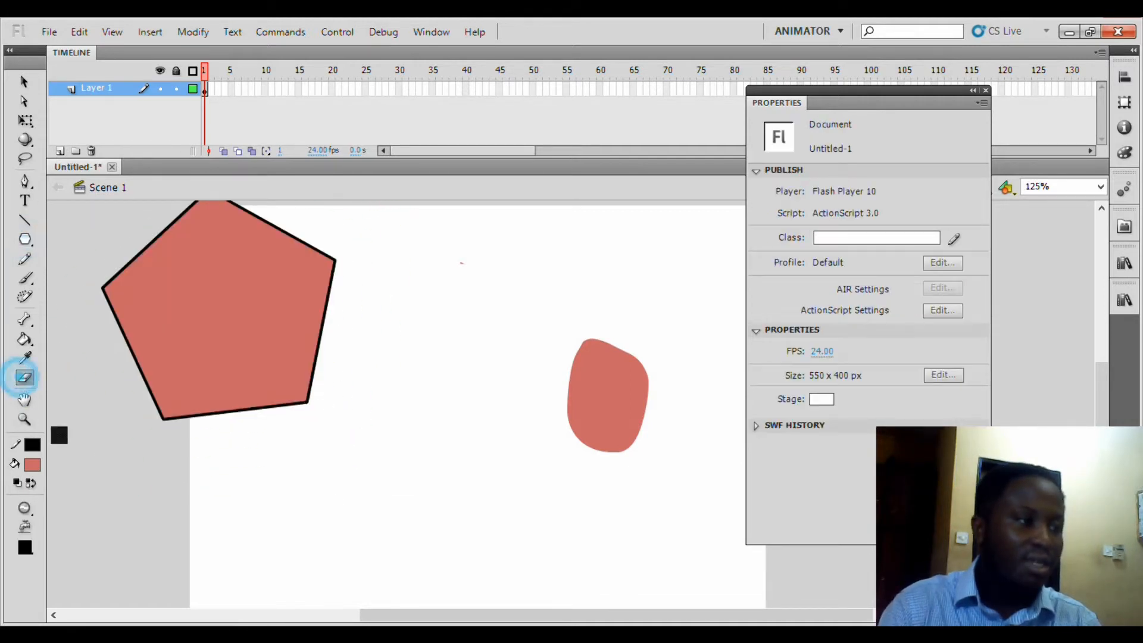
click(26, 510)
click(105, 528)
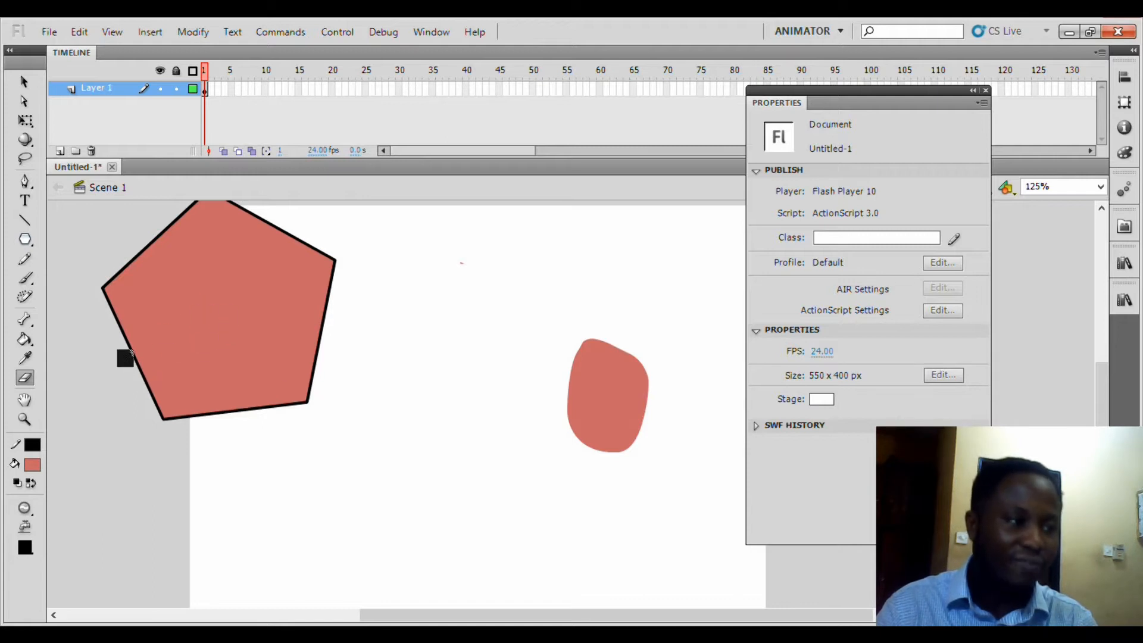
mouse_move(116, 367)
mouse_down()
mouse_move(365, 281)
mouse_move(382, 292)
mouse_up()
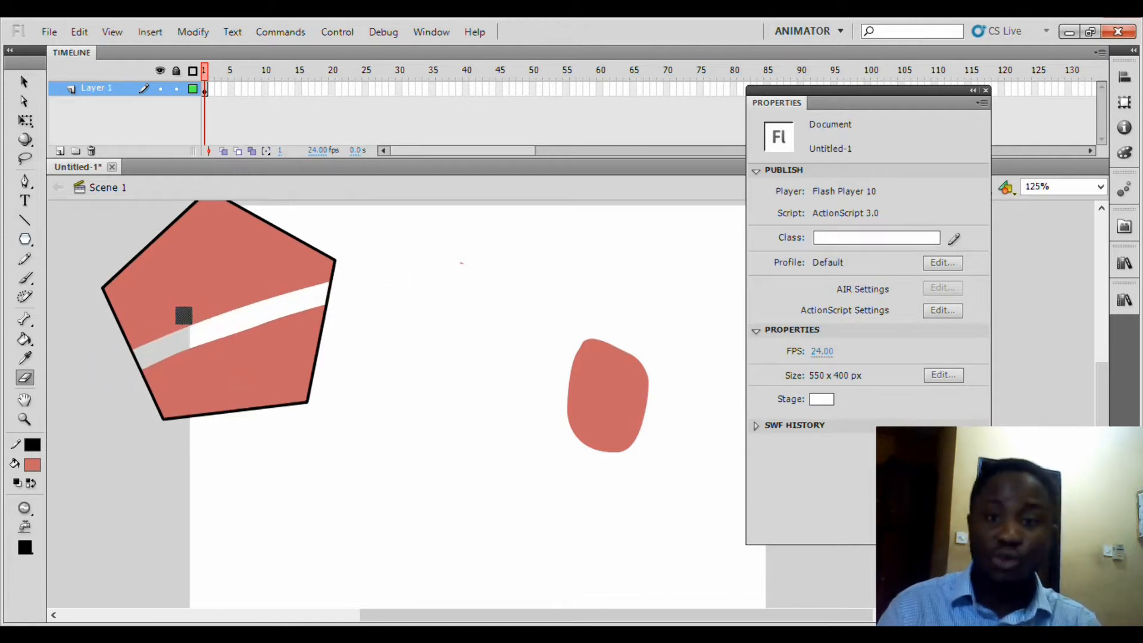
drag(136, 239, 241, 412)
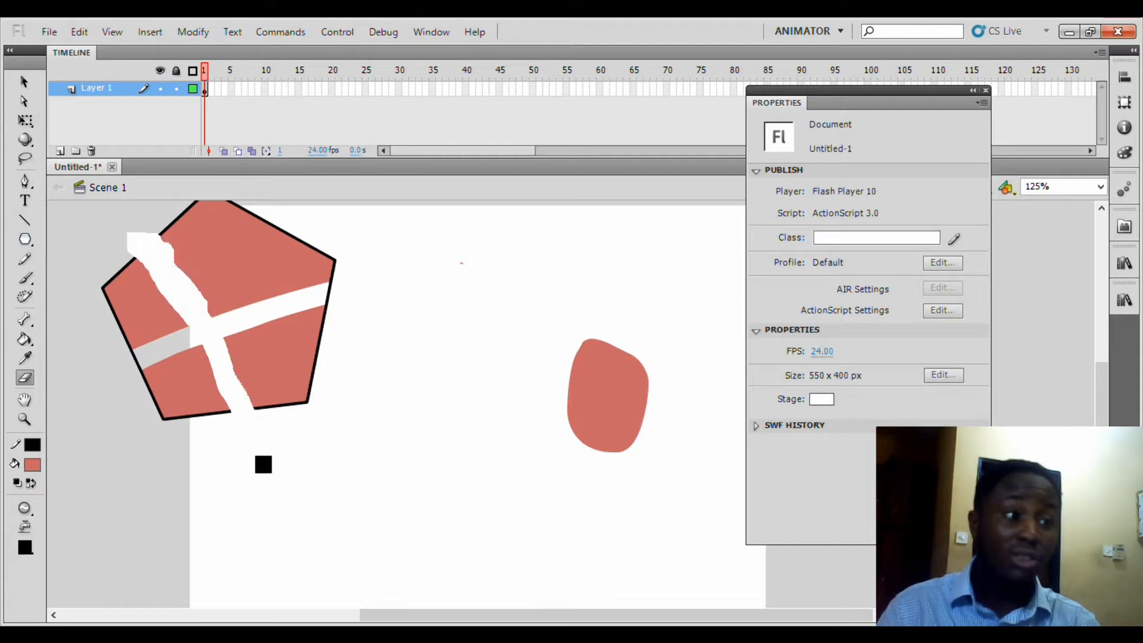
drag(264, 464, 264, 465)
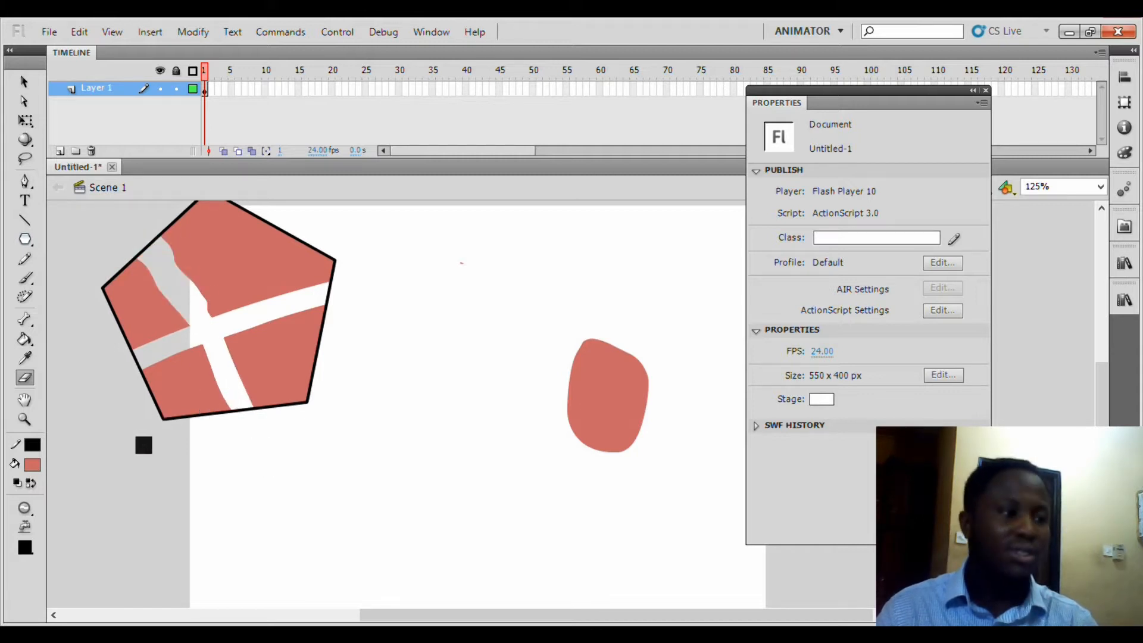
key(ctrl+z)
key(ctrl+z)
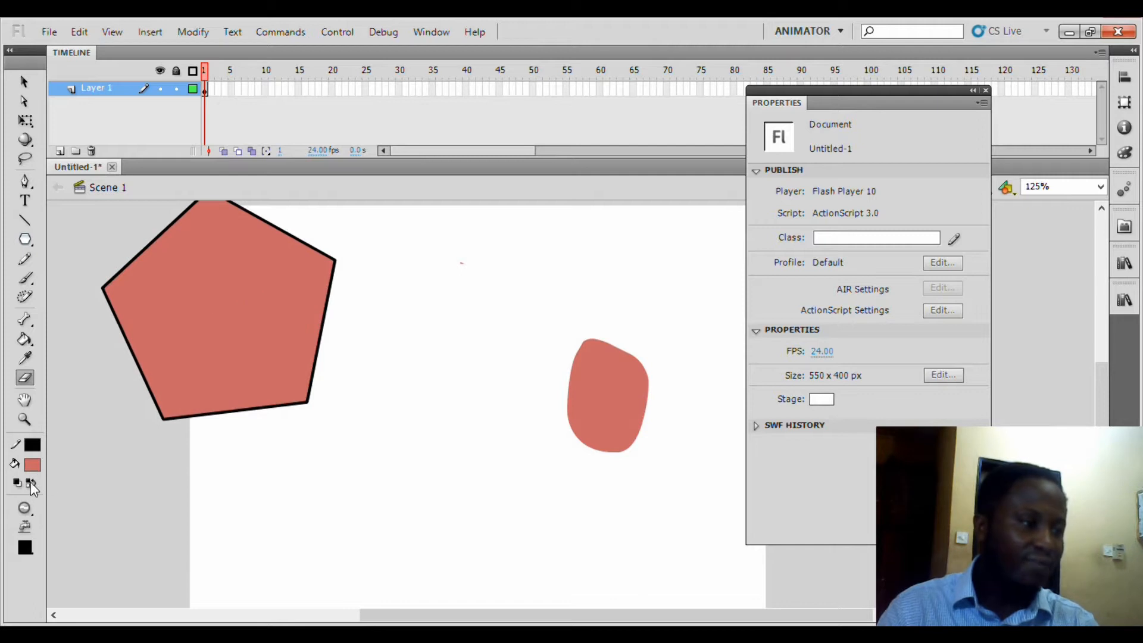
Set the Eraser mode to Erase Lines and erase the pentagon's bottom and right outline while sparing the fill
click(24, 508)
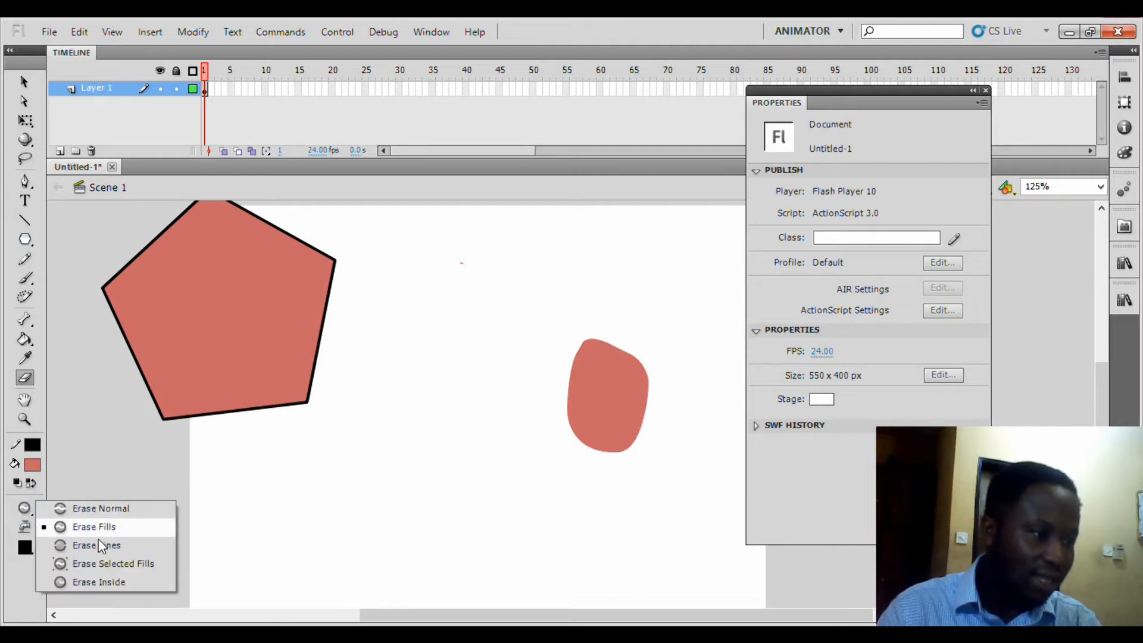
click(120, 545)
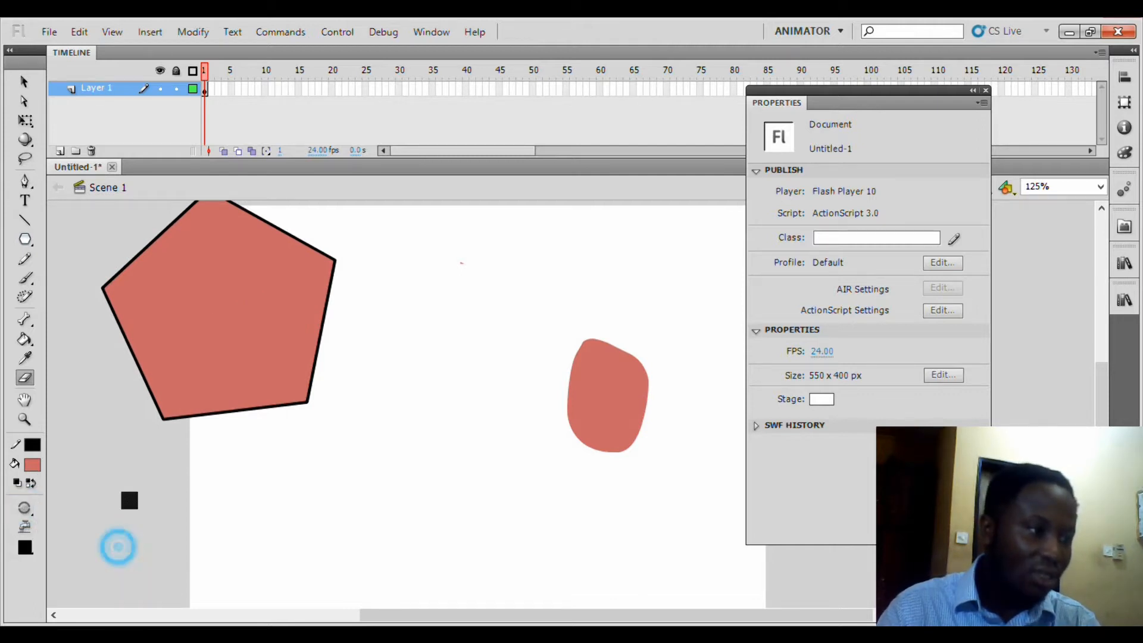
mouse_move(116, 405)
mouse_down()
mouse_move(273, 391)
mouse_move(276, 416)
mouse_move(321, 366)
mouse_move(320, 314)
mouse_move(347, 298)
mouse_up()
key(ctrl+z)
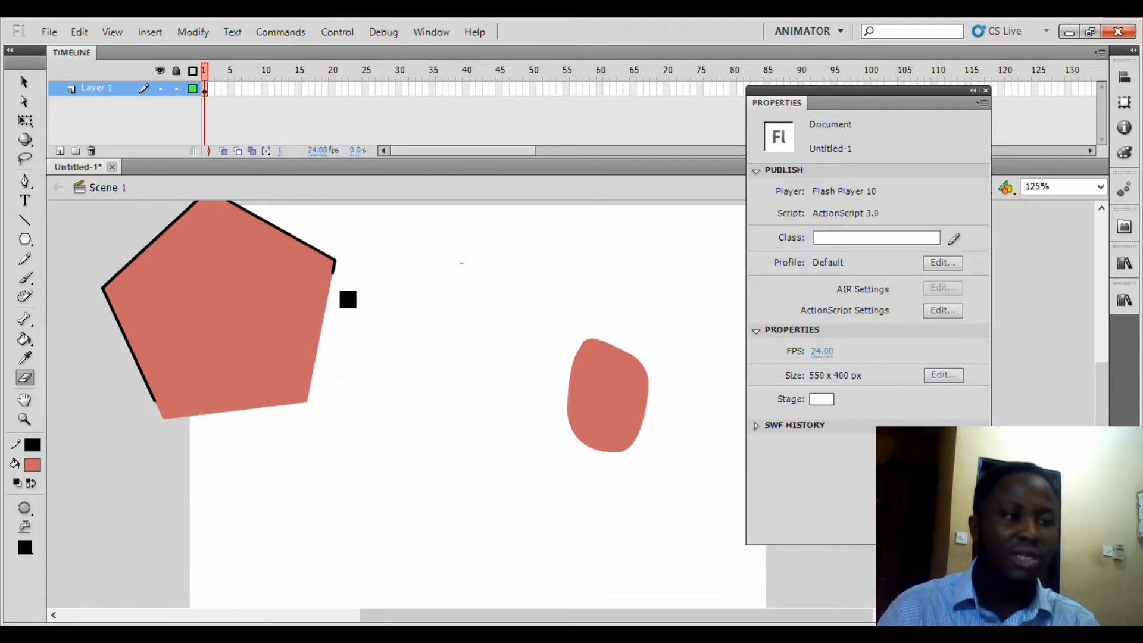
Set the Eraser mode to Erase Normal and erase the lower-right part of the pentagon
click(24, 508)
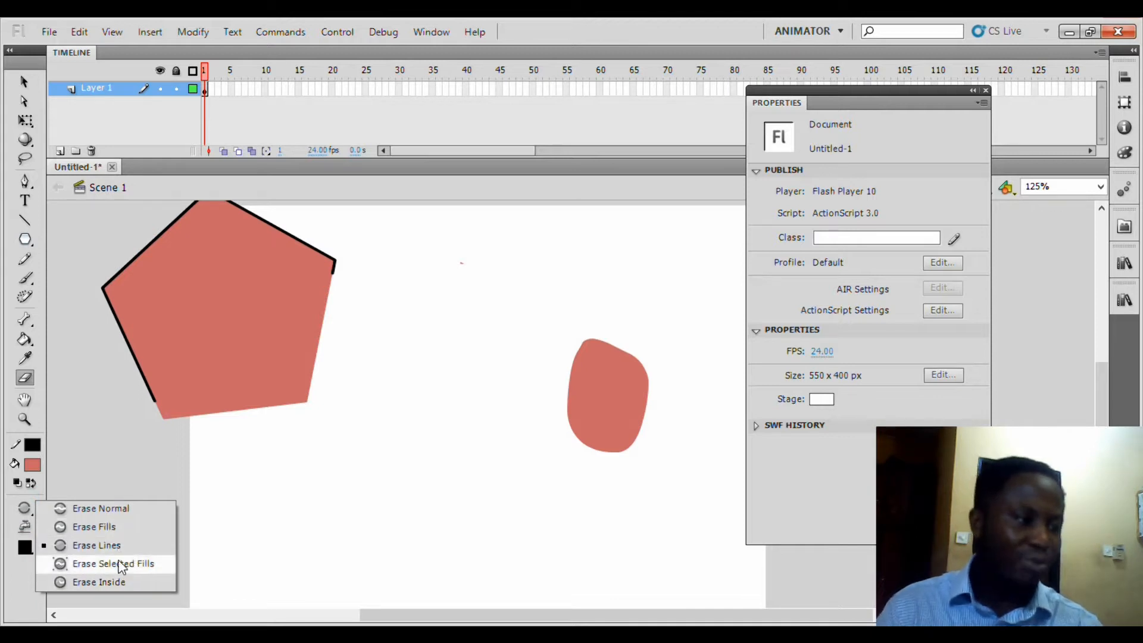
click(123, 511)
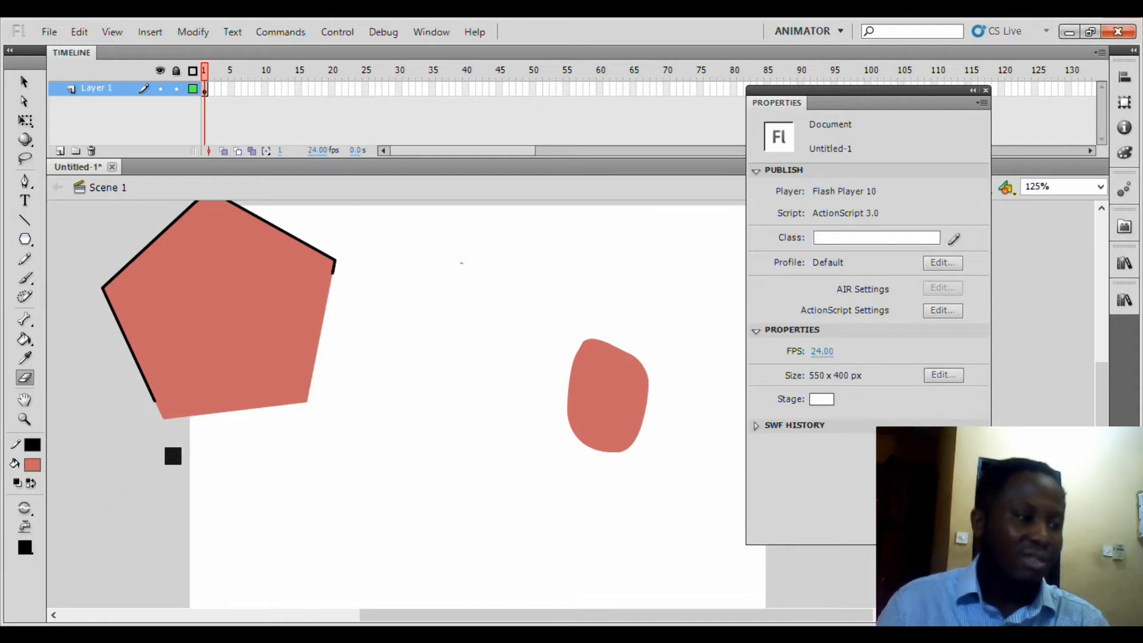
mouse_move(172, 456)
mouse_down()
mouse_move(318, 362)
mouse_move(232, 449)
mouse_move(428, 253)
mouse_move(306, 308)
mouse_move(312, 346)
mouse_move(209, 396)
mouse_move(308, 297)
mouse_move(291, 372)
mouse_move(304, 432)
mouse_move(259, 380)
mouse_move(294, 301)
mouse_move(263, 335)
mouse_move(285, 339)
mouse_up()
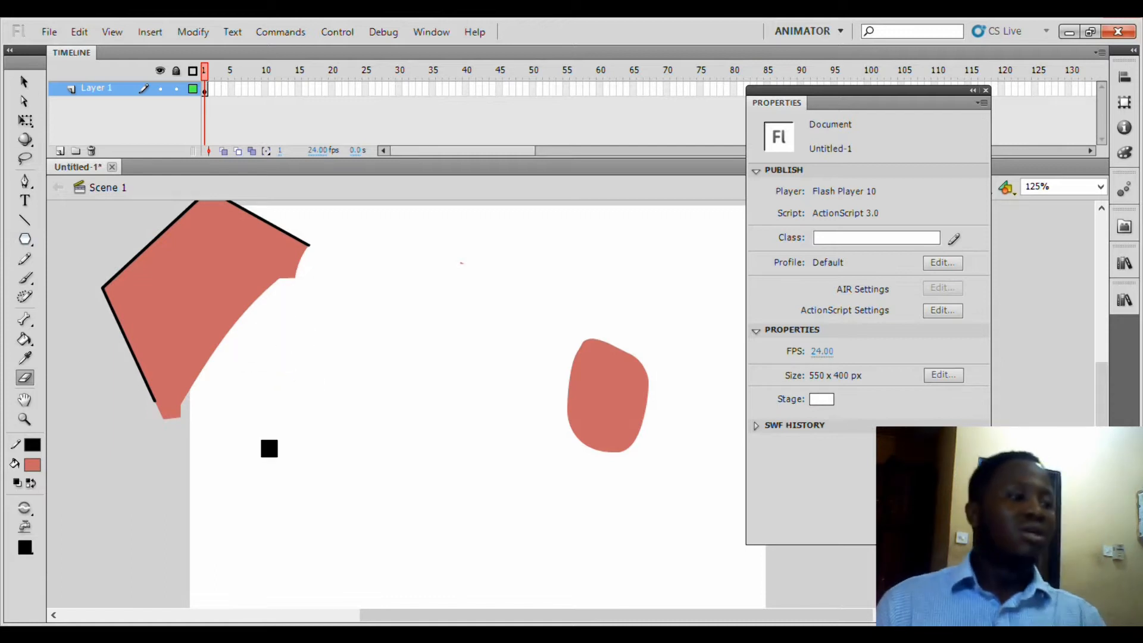
Select all the artwork on the stage and delete it
key(ctrl+a)
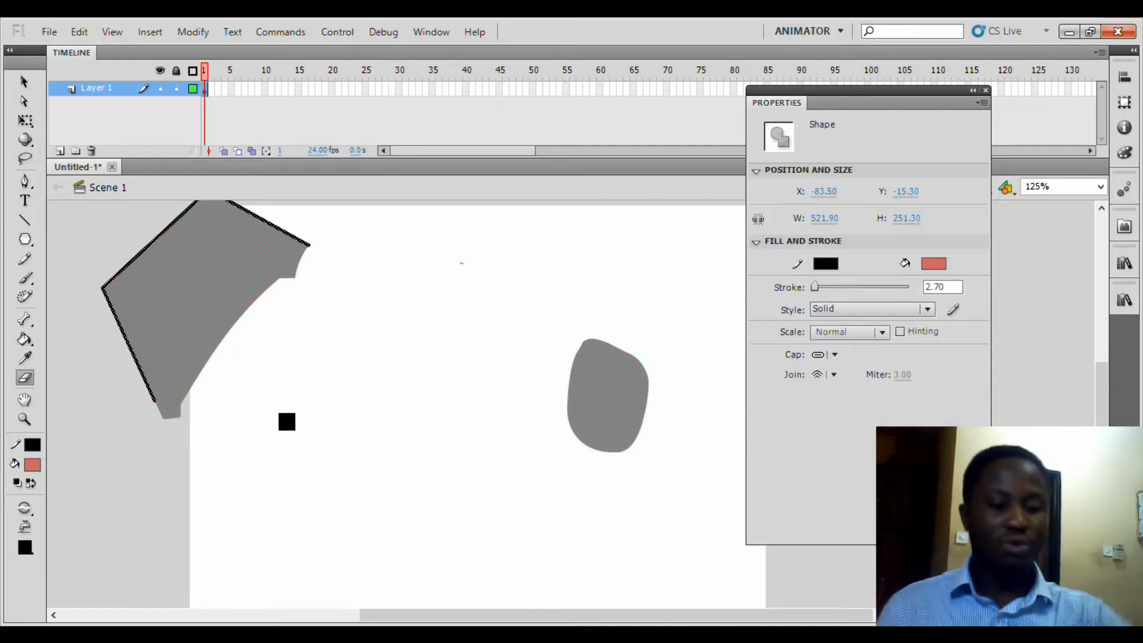
key(Delete)
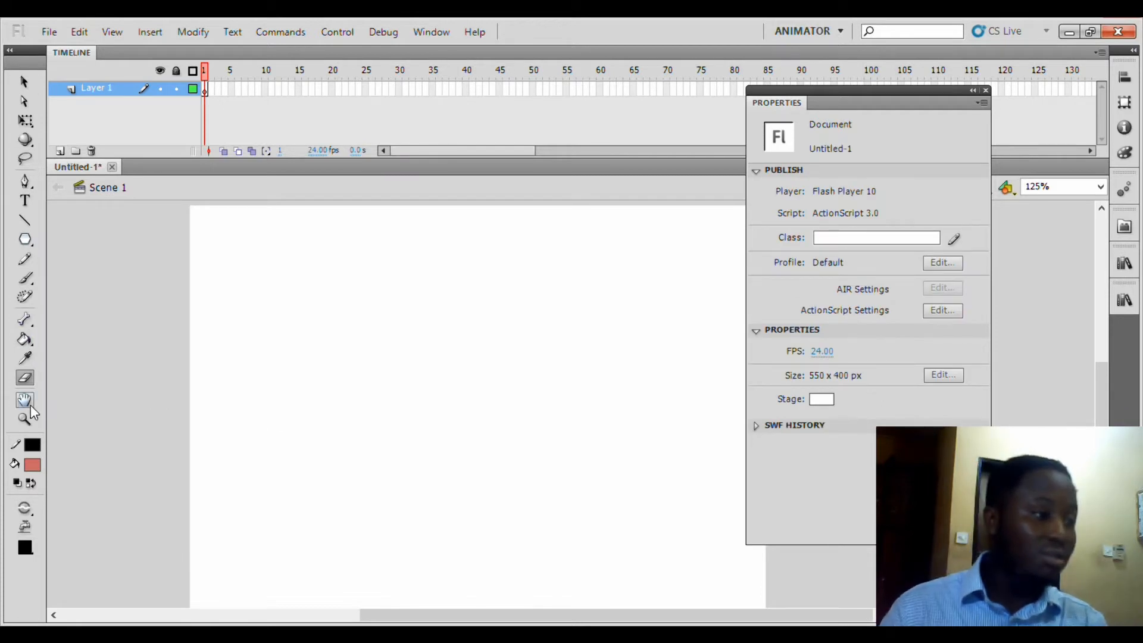
Pan the empty stage around in several directions with the Hand tool
click(24, 402)
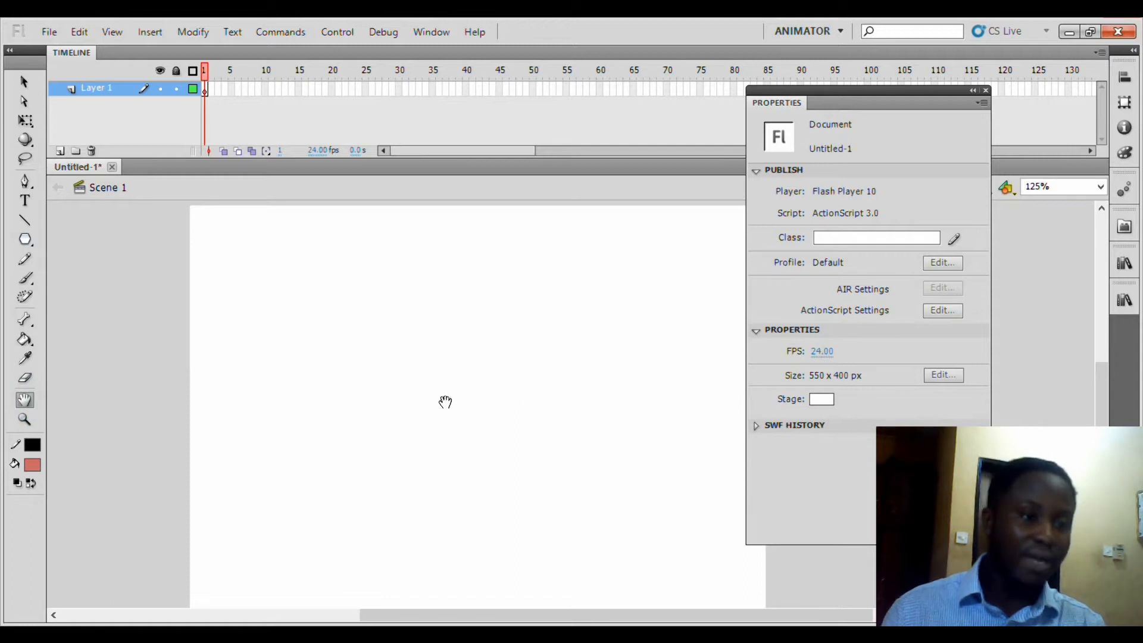
drag(632, 405, 684, 400)
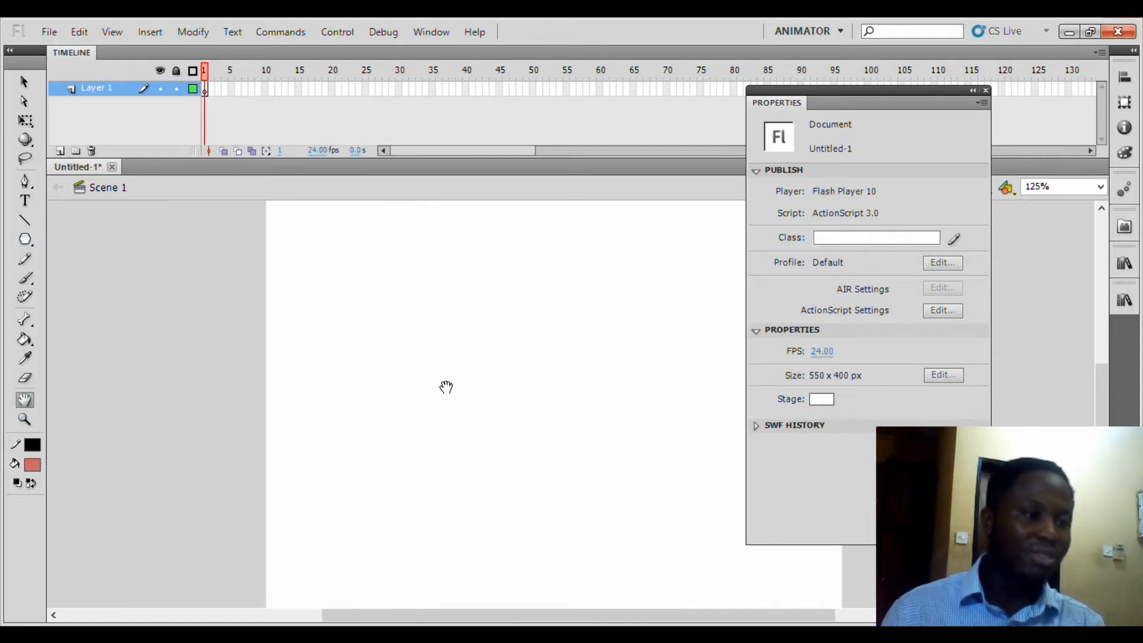
drag(420, 395, 311, 489)
drag(304, 438, 212, 319)
drag(252, 433, 307, 424)
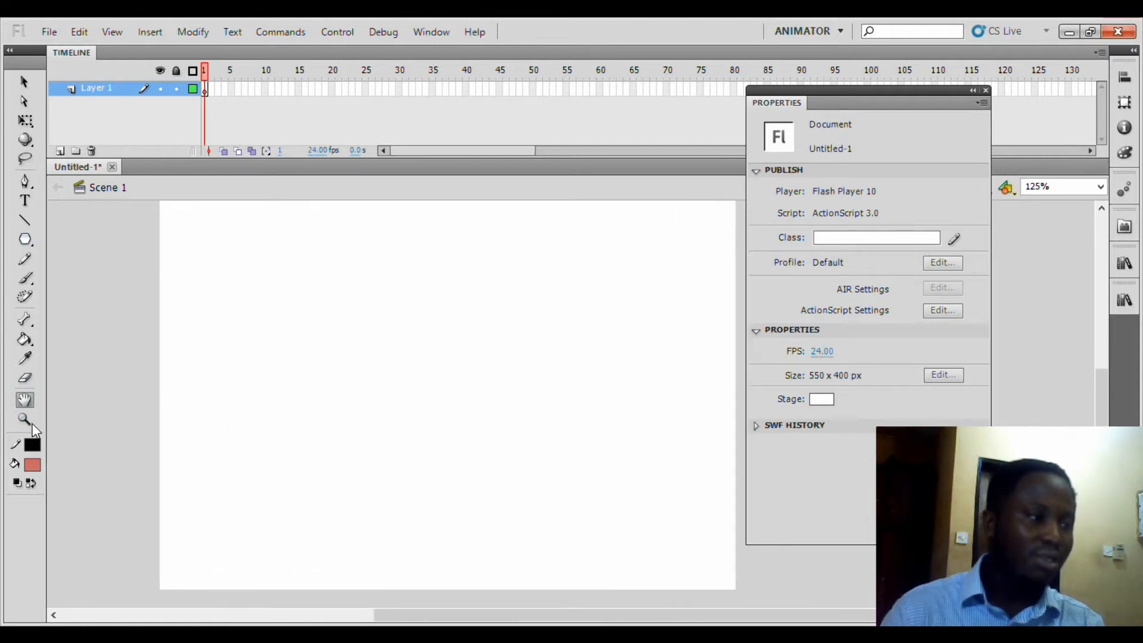
Zoom far into the stage with the Zoom tool, then zoom back out and recentre the stage in view
click(23, 418)
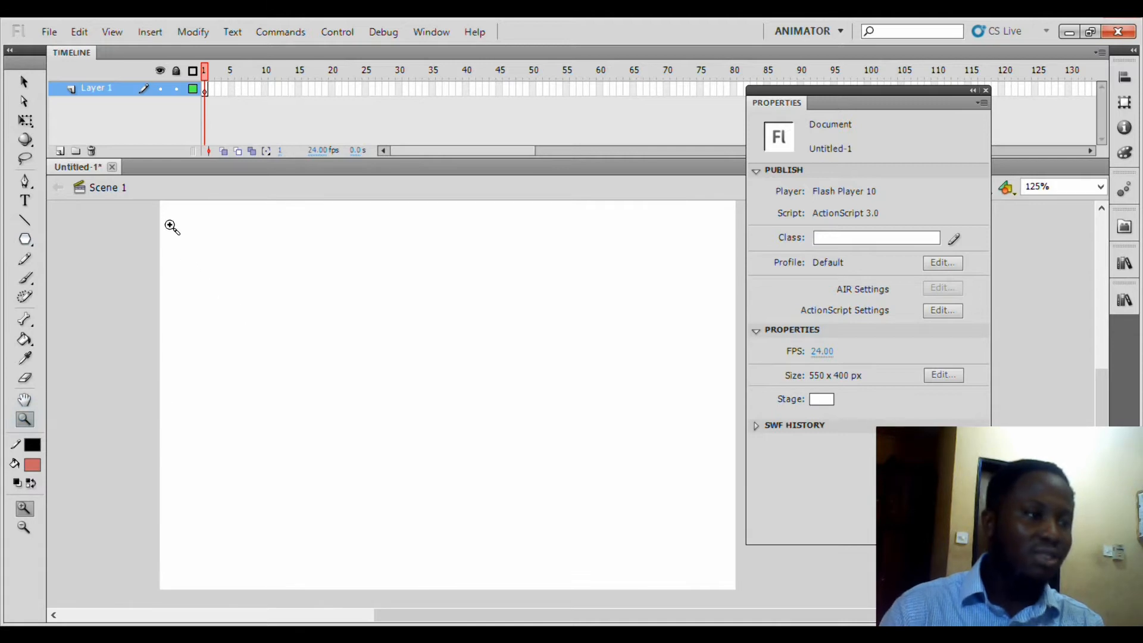
drag(169, 226, 548, 490)
drag(574, 503, 706, 582)
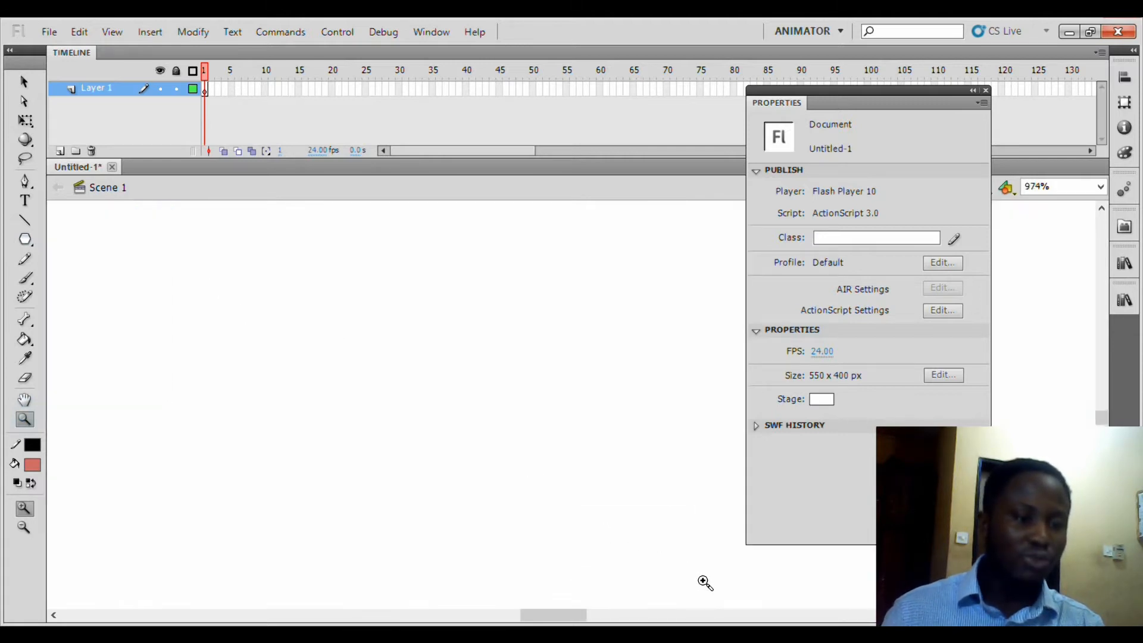
click(656, 545)
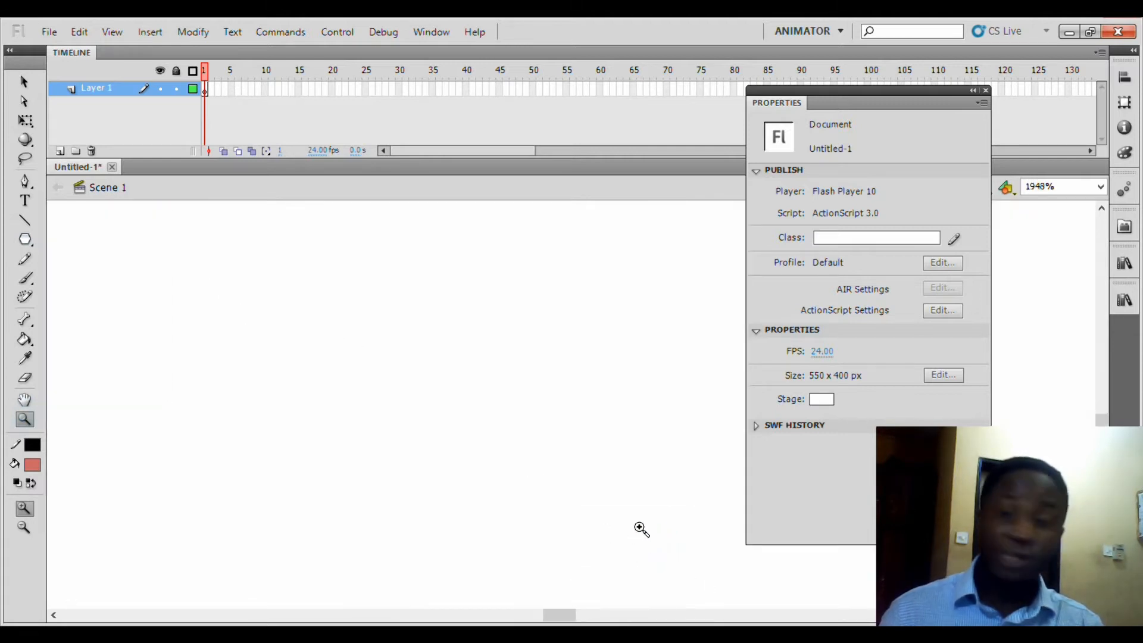
alt+click(503, 426)
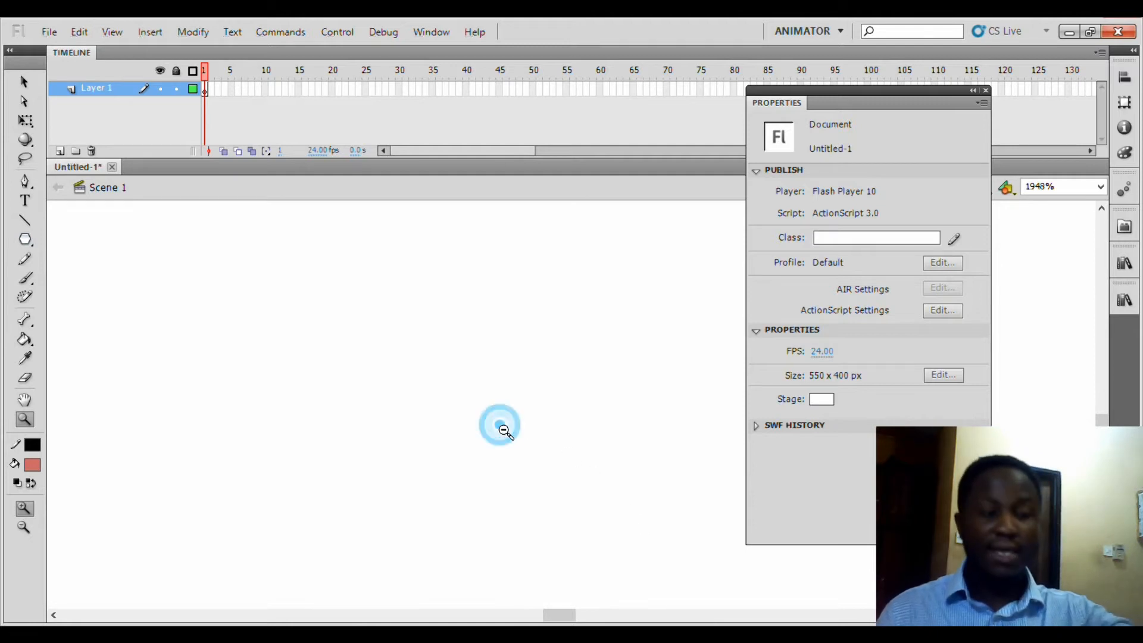
alt+click(506, 433)
alt+click(508, 433)
alt+click(509, 453)
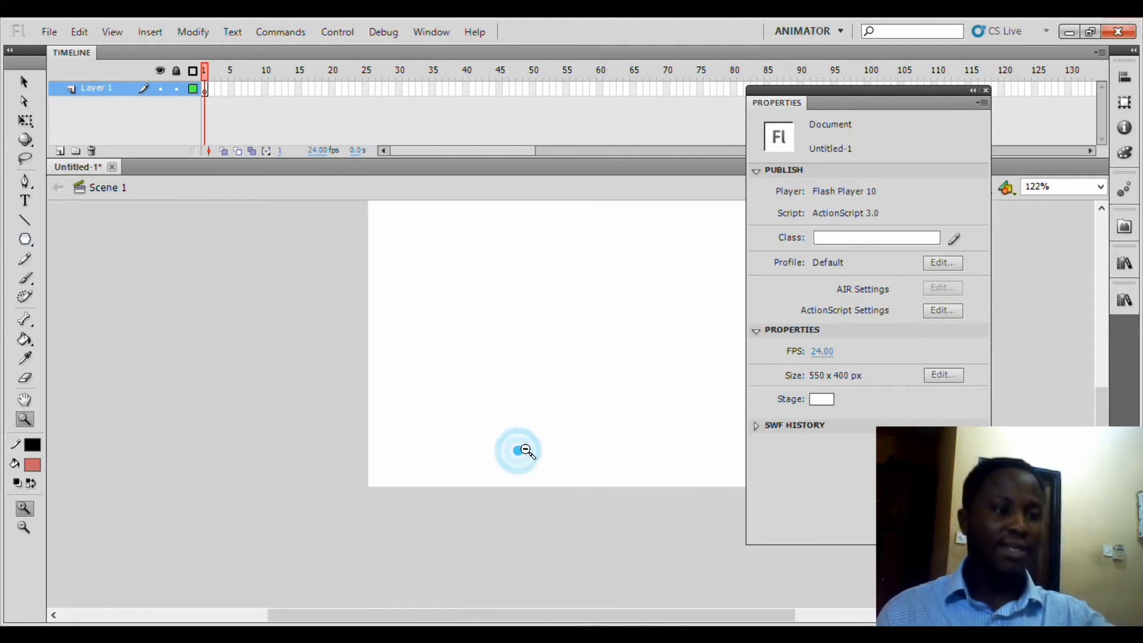
drag(559, 360, 452, 471)
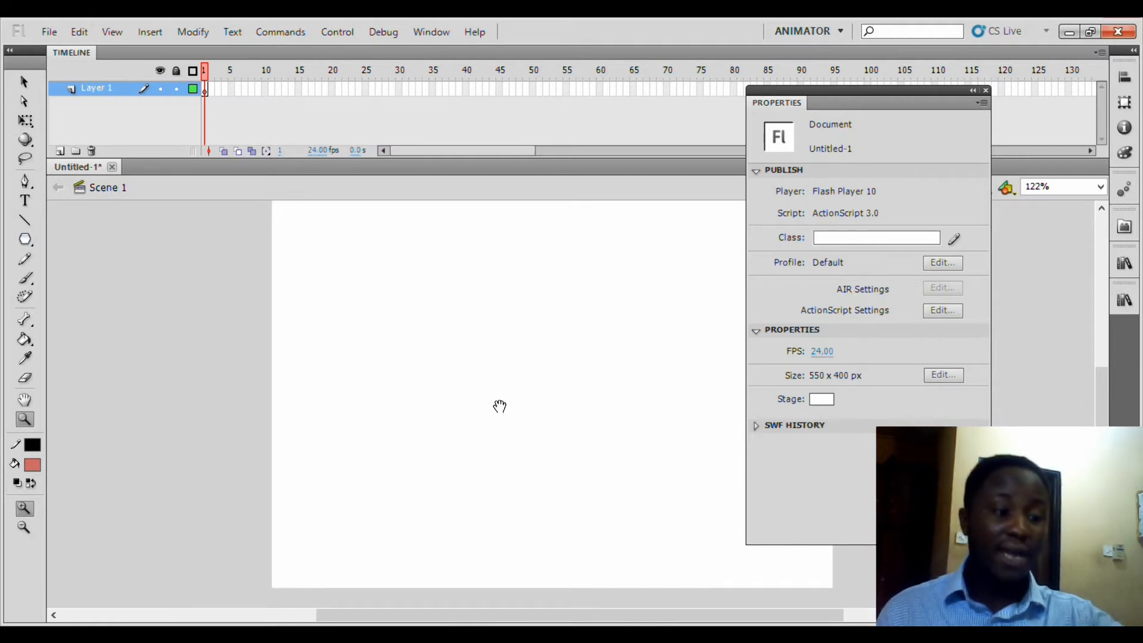
drag(500, 406, 444, 352)
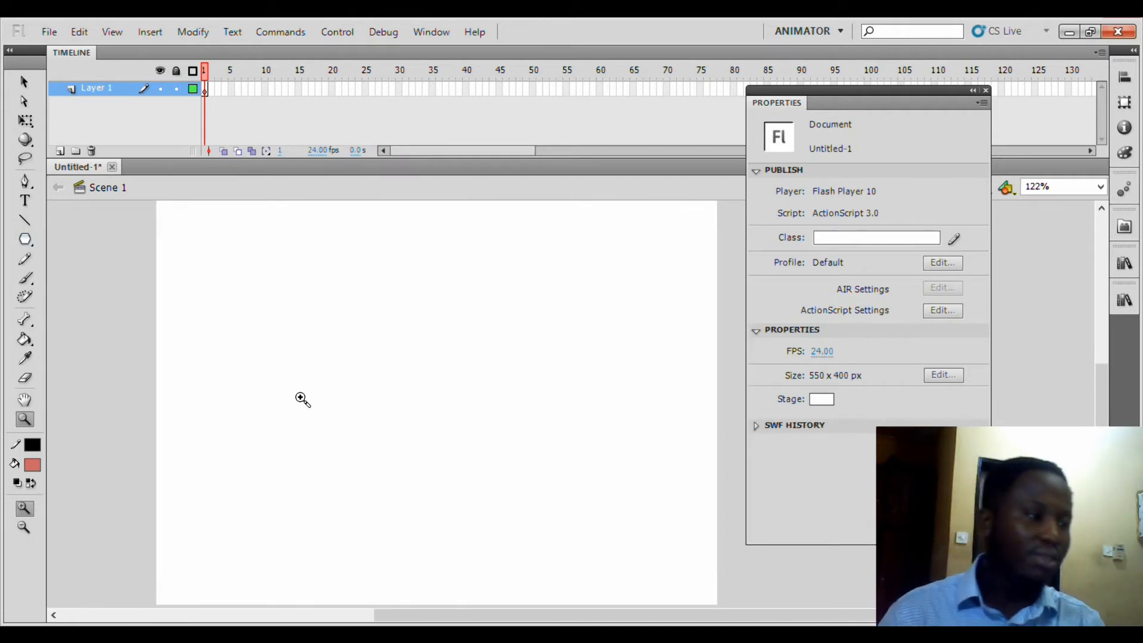
mouse_move(332, 420)
mouse_down()
mouse_move(388, 431)
mouse_move(334, 422)
mouse_up()
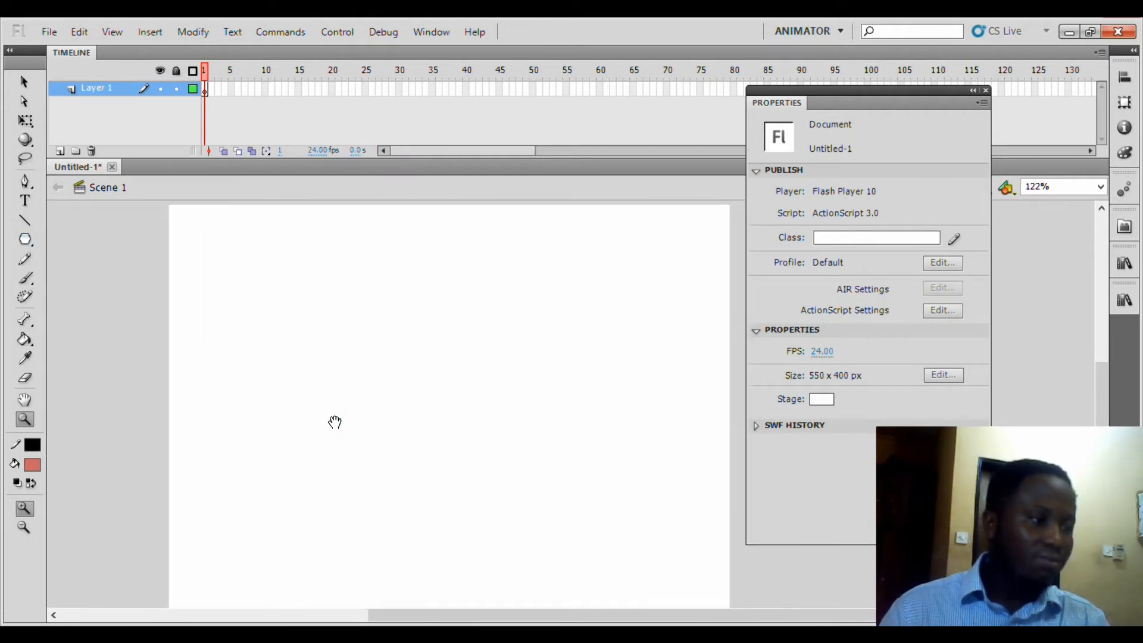
Examine the available swatches in the stroke colour palette and close it
click(33, 450)
click(27, 444)
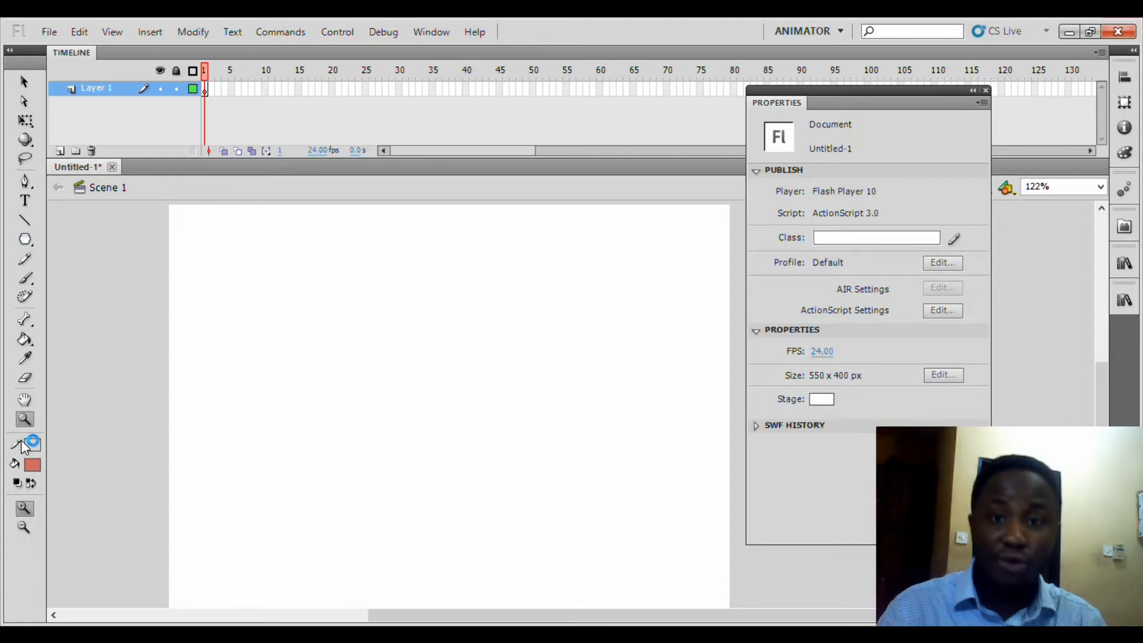
click(32, 445)
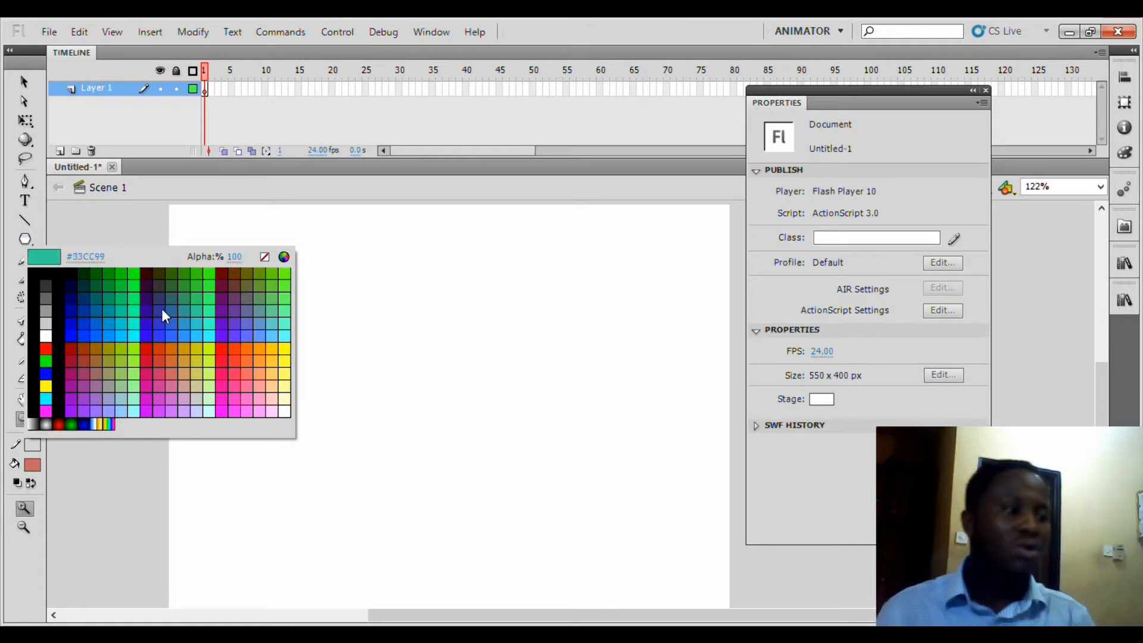
key(Escape)
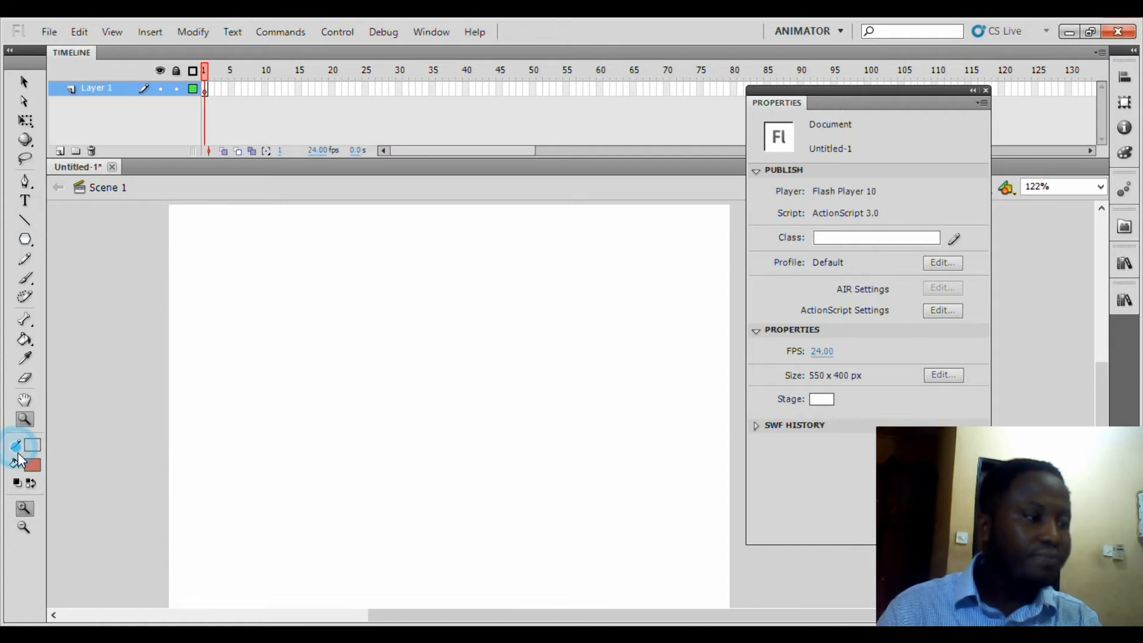
Reset the stroke and fill to default black and white, then swap the two colours back and forth
click(19, 485)
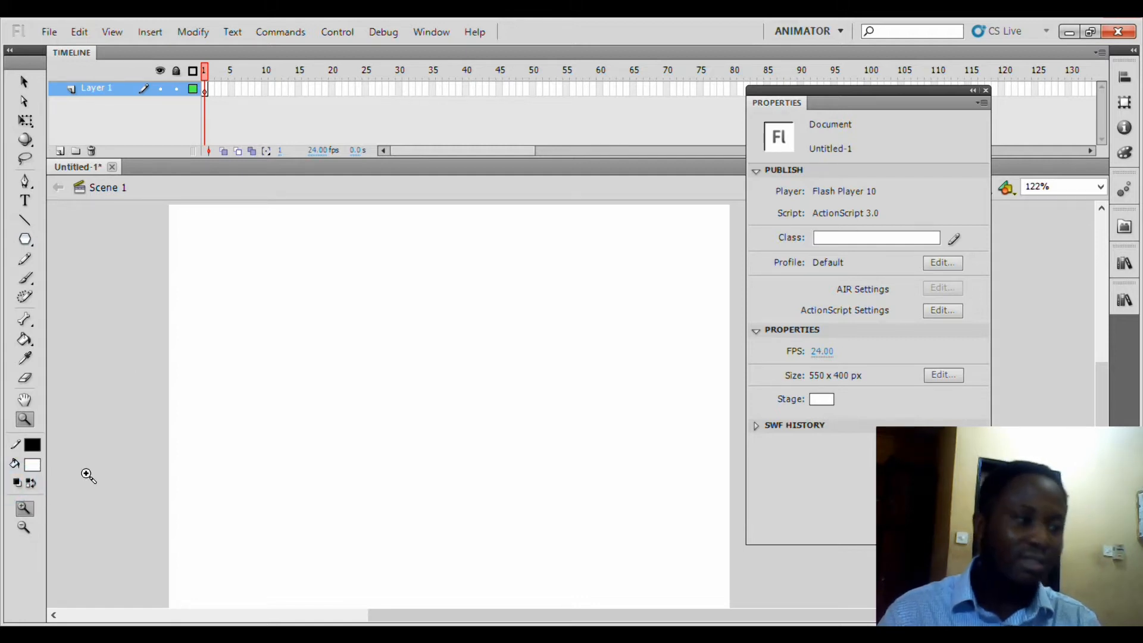
click(31, 486)
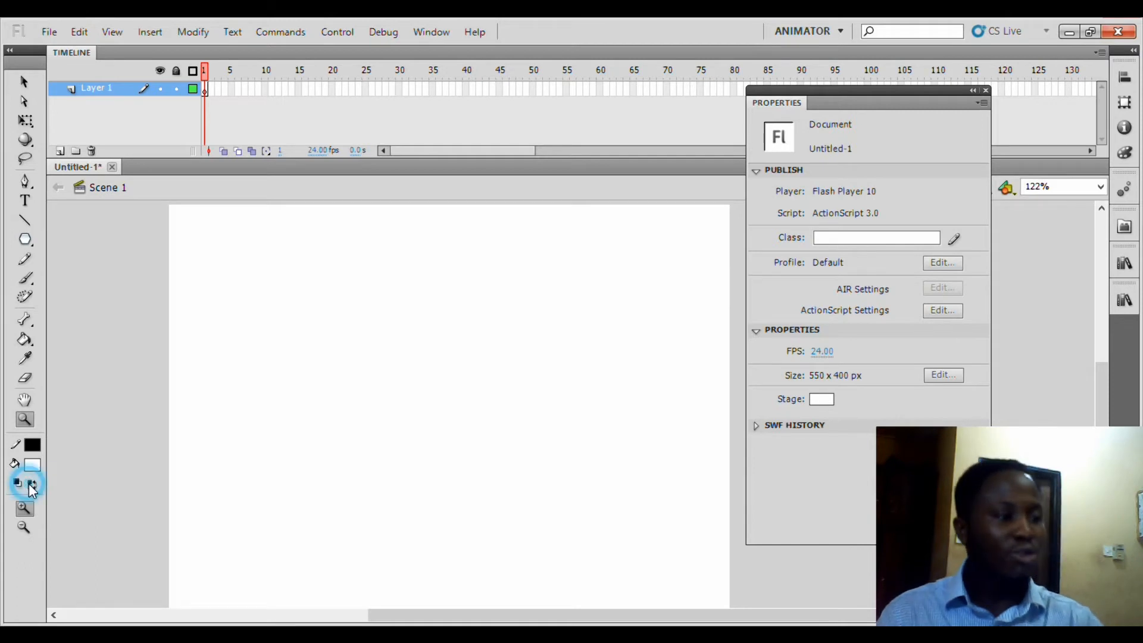
click(30, 483)
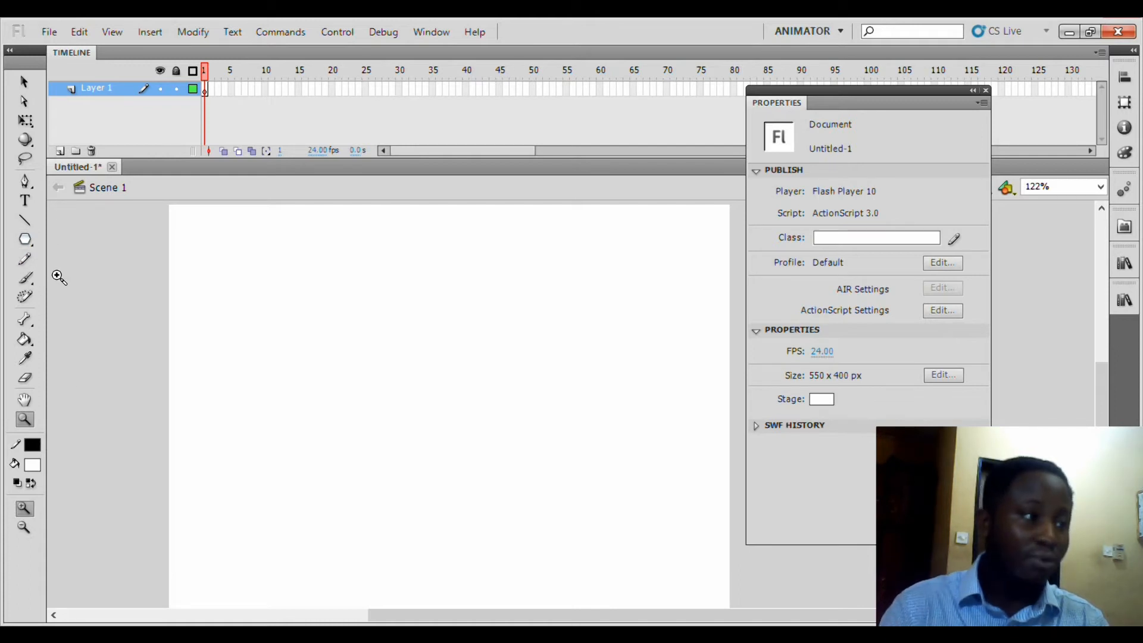
Draw three roughly parallel black diagonal lines with the Line tool, sloping down to the right across the upper stage
click(25, 220)
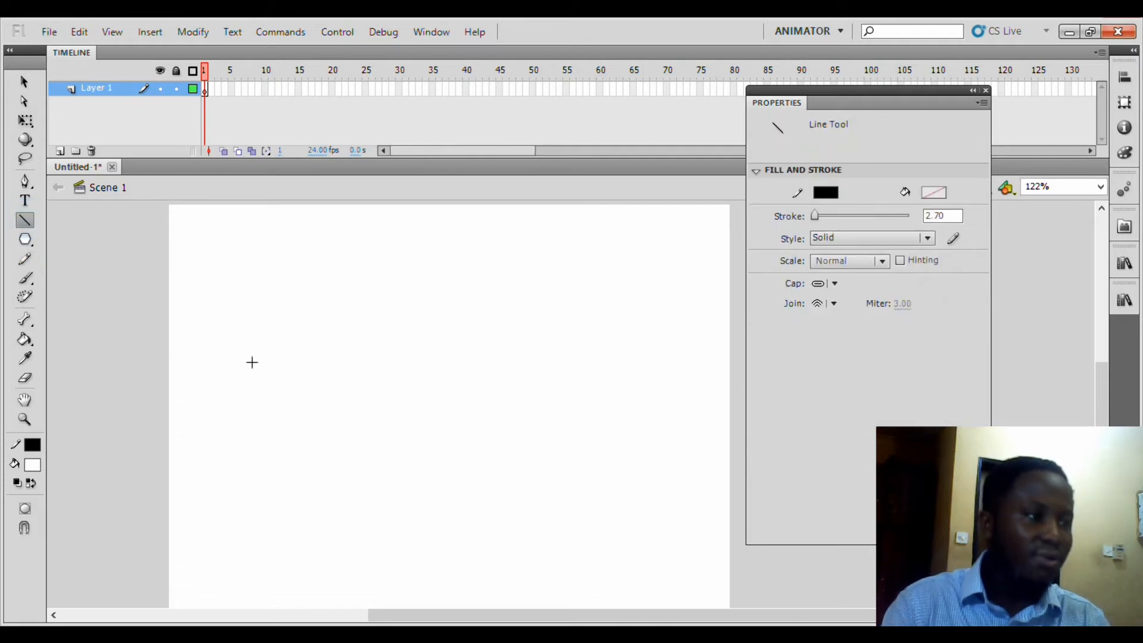
mouse_move(231, 272)
mouse_down()
mouse_move(536, 482)
mouse_move(514, 464)
mouse_up()
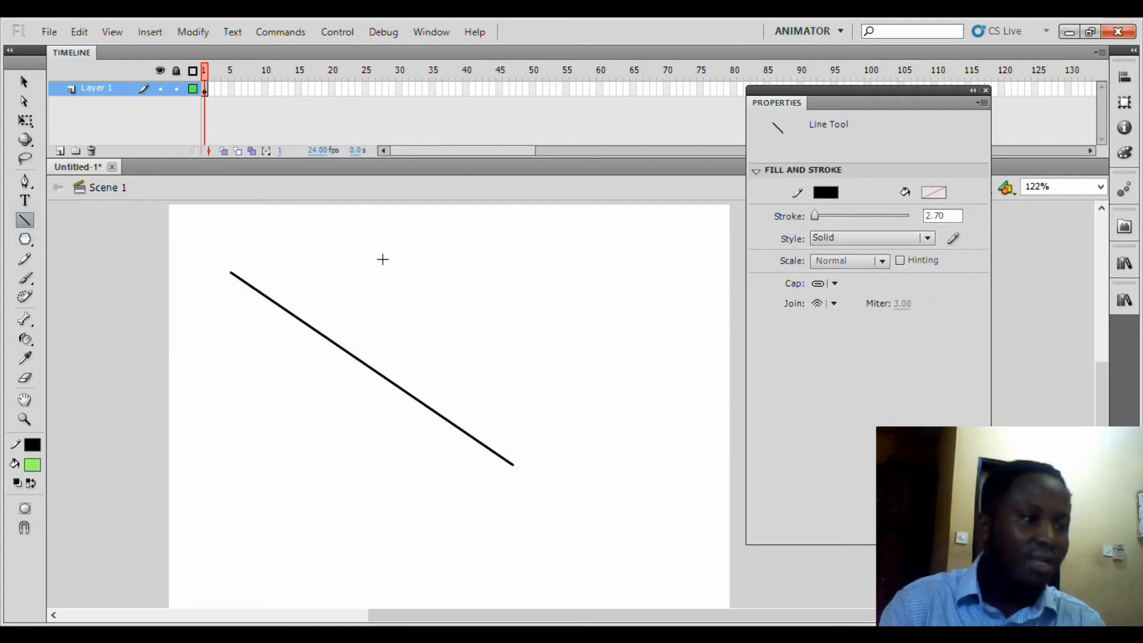
drag(356, 245, 604, 400)
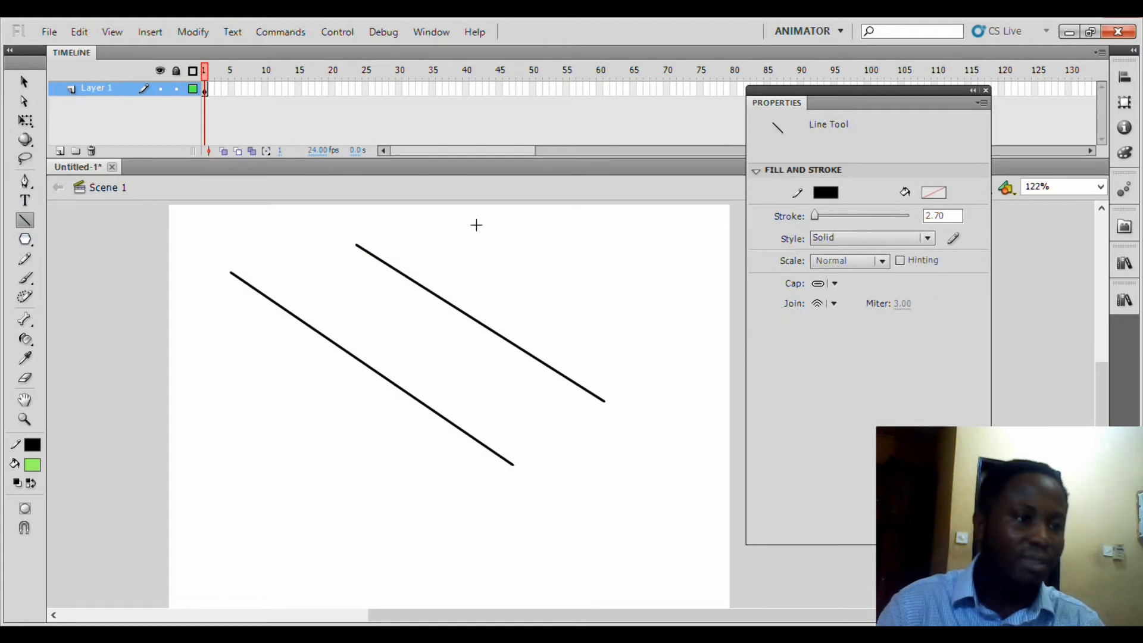
drag(476, 225, 650, 332)
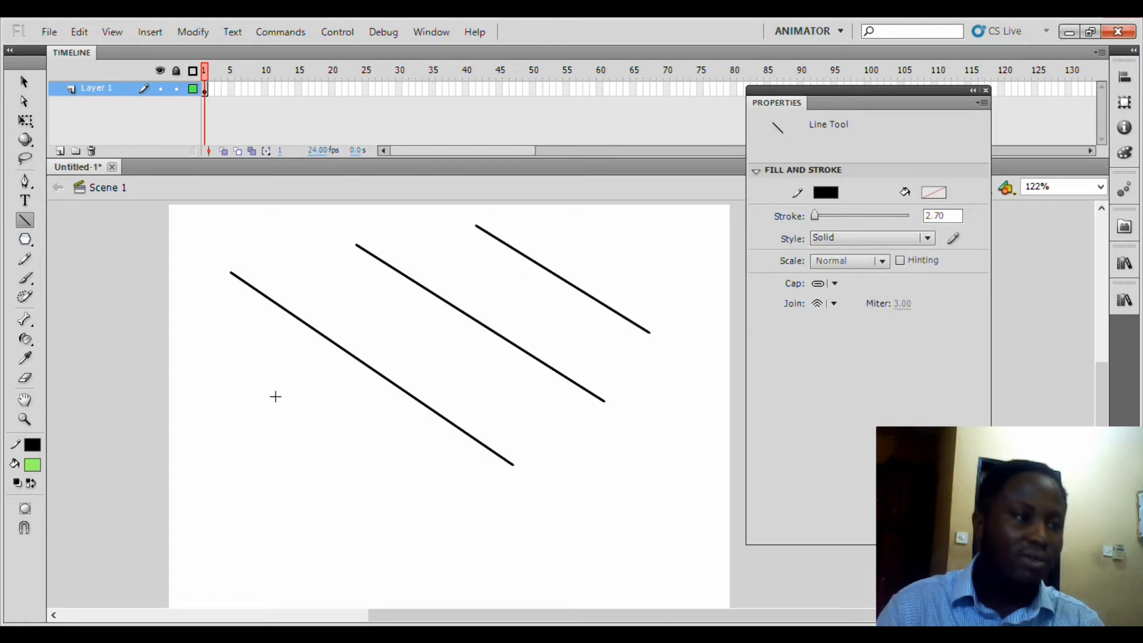
Set the stroke colour to light purple and draw two more parallel diagonal lines below the black ones
click(32, 445)
click(107, 396)
drag(197, 340, 406, 470)
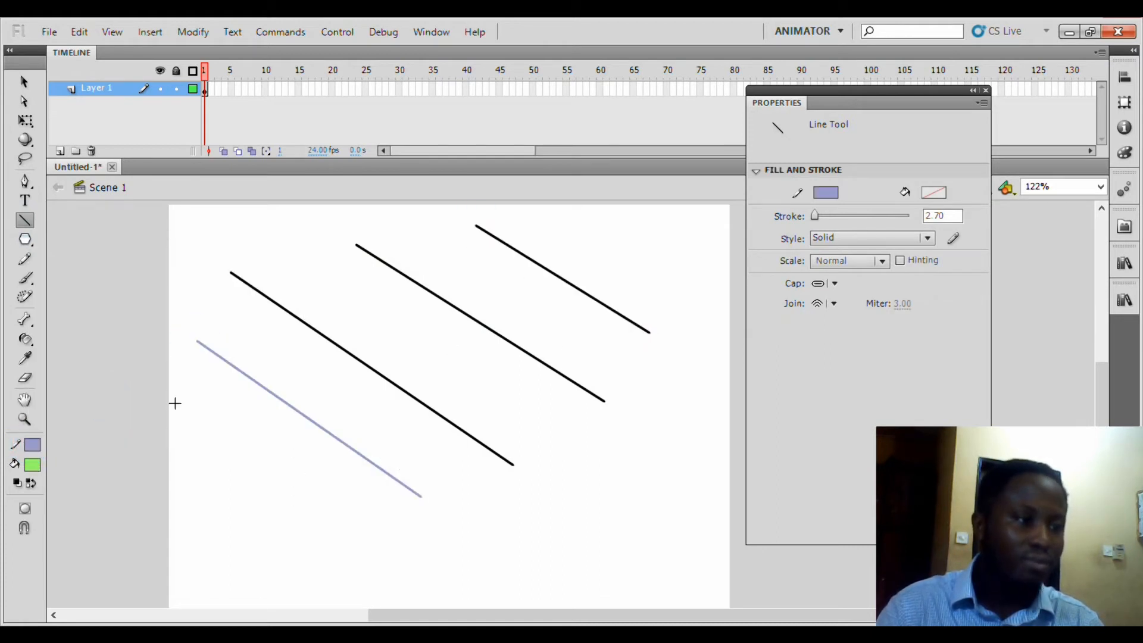
drag(171, 384, 375, 531)
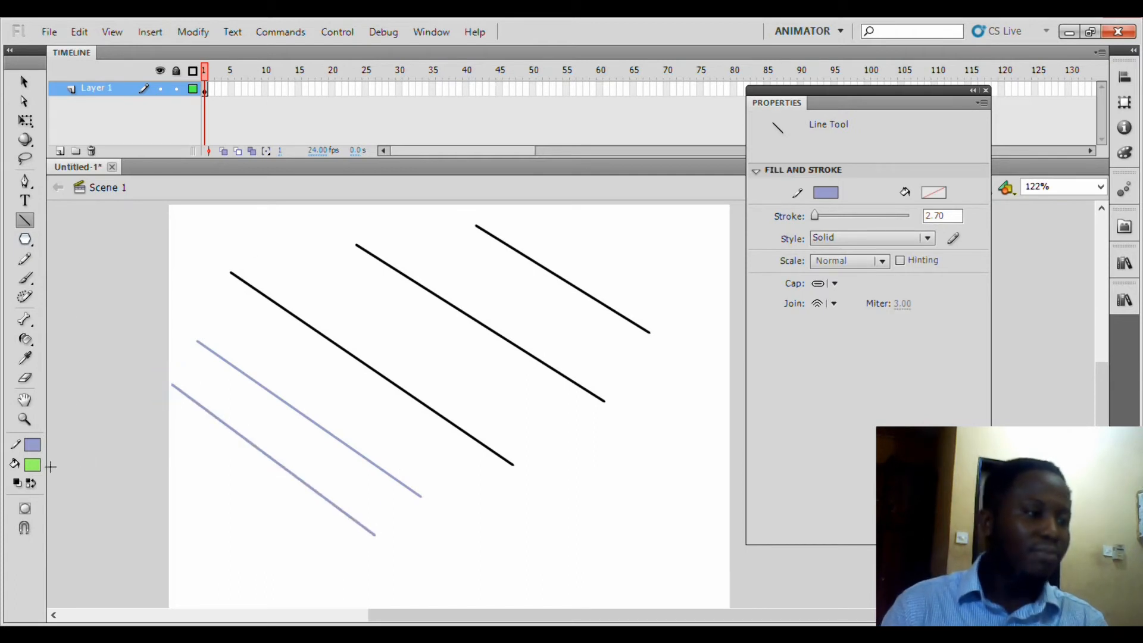
Set the fill colour to reddish brown, paint a ring with the Brush near the stage's lower-right corner and fill its centre
click(32, 464)
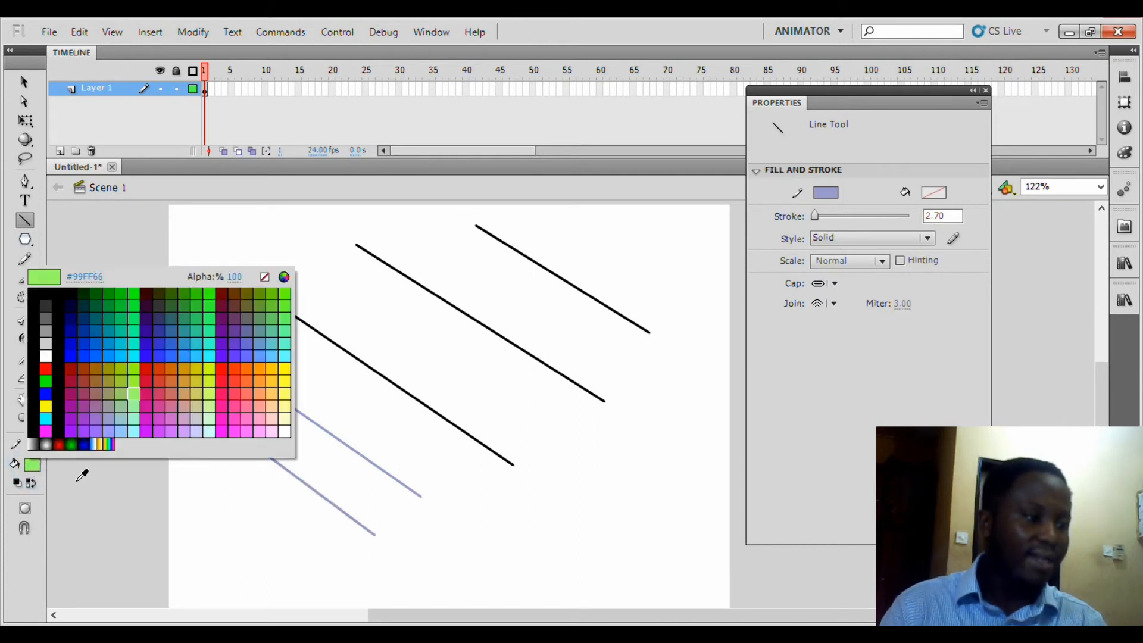
click(98, 393)
key(b)
mouse_move(624, 491)
mouse_down()
mouse_move(657, 531)
mouse_move(586, 496)
mouse_move(601, 548)
mouse_move(596, 503)
mouse_move(619, 524)
mouse_up()
key(k)
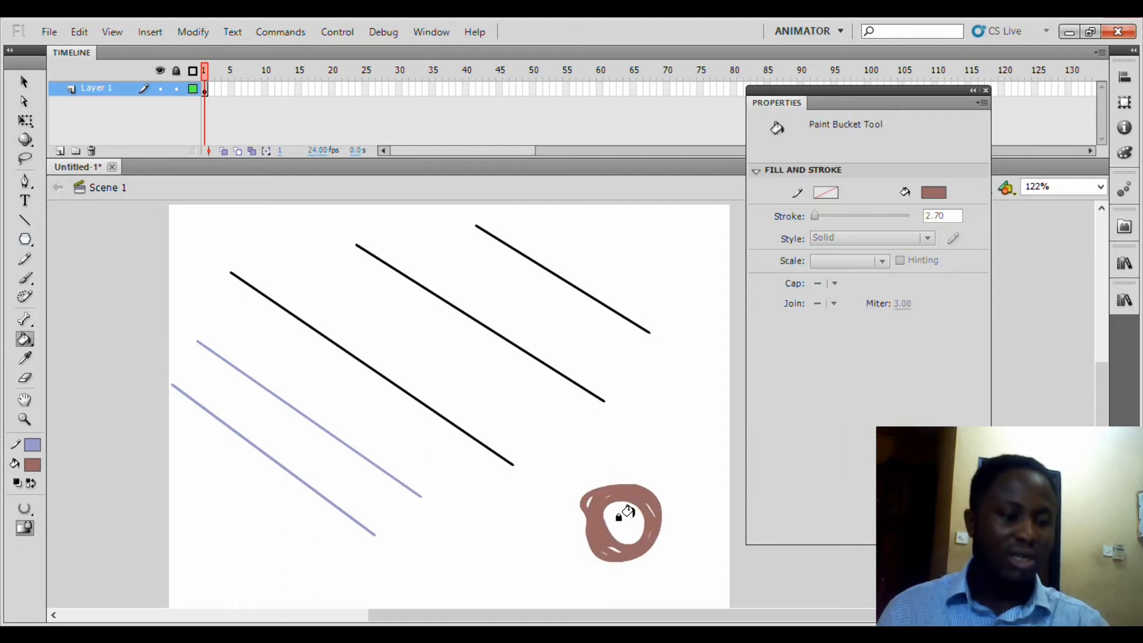
click(627, 513)
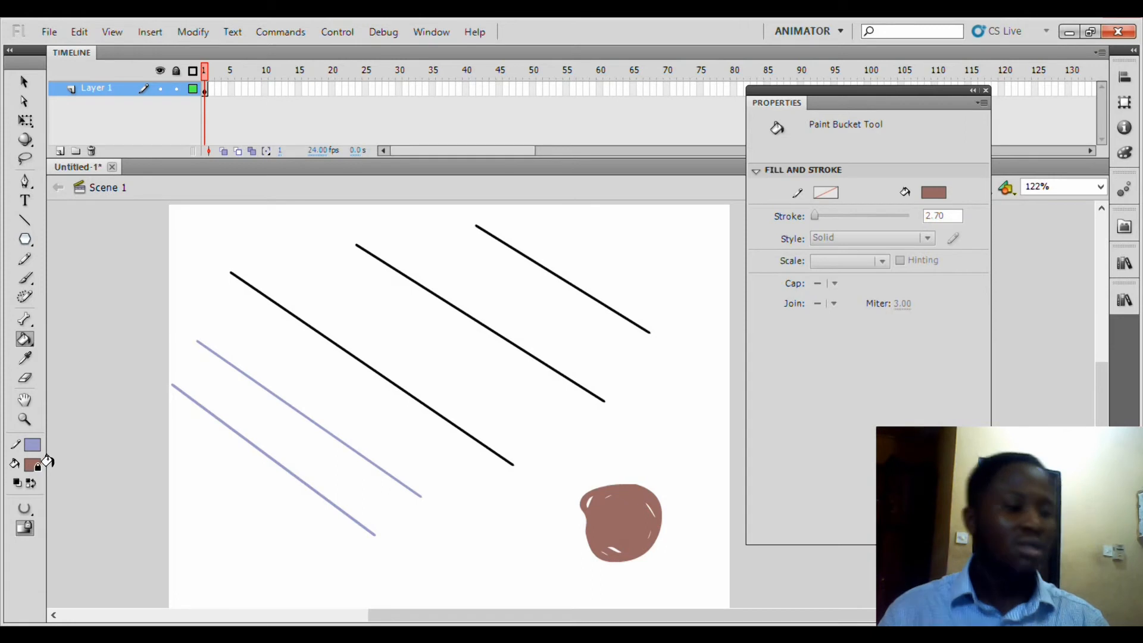
Sample the stroke of the upper light purple line with the Eyedropper
click(24, 358)
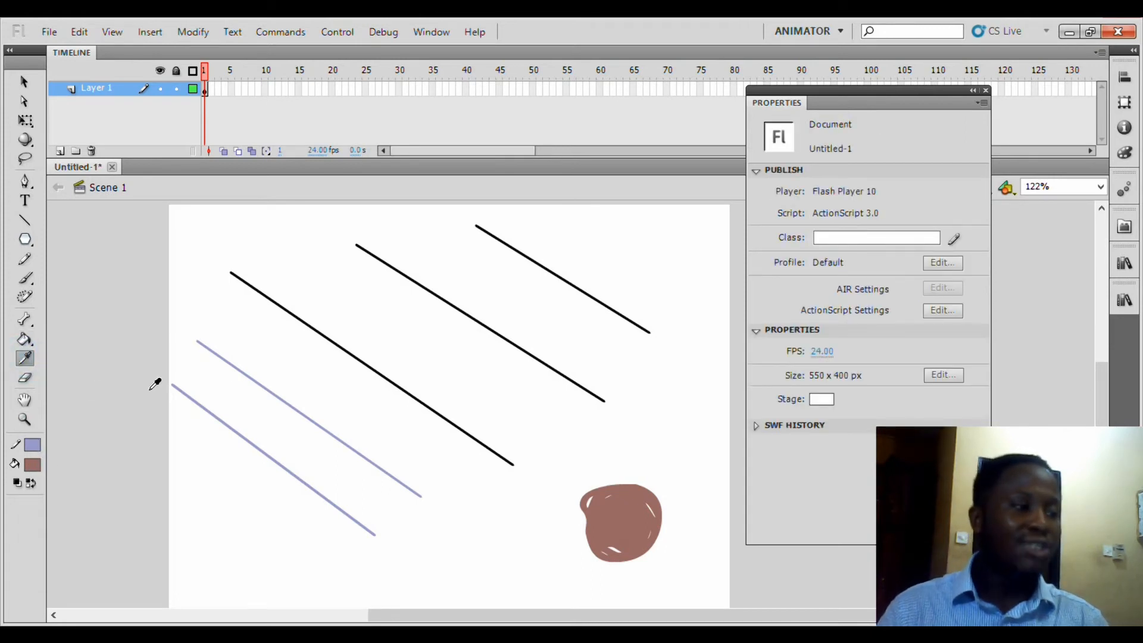
click(360, 444)
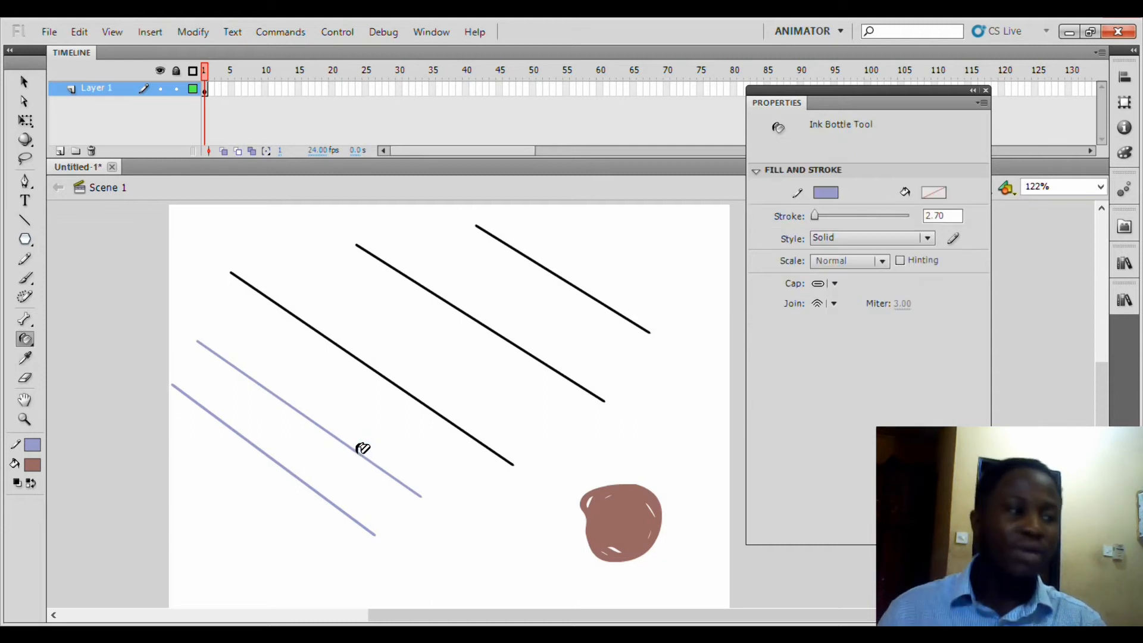
Switch back and forth between the Paint Bucket and Ink Bottle tools, ending on the Paint Bucket
click(33, 352)
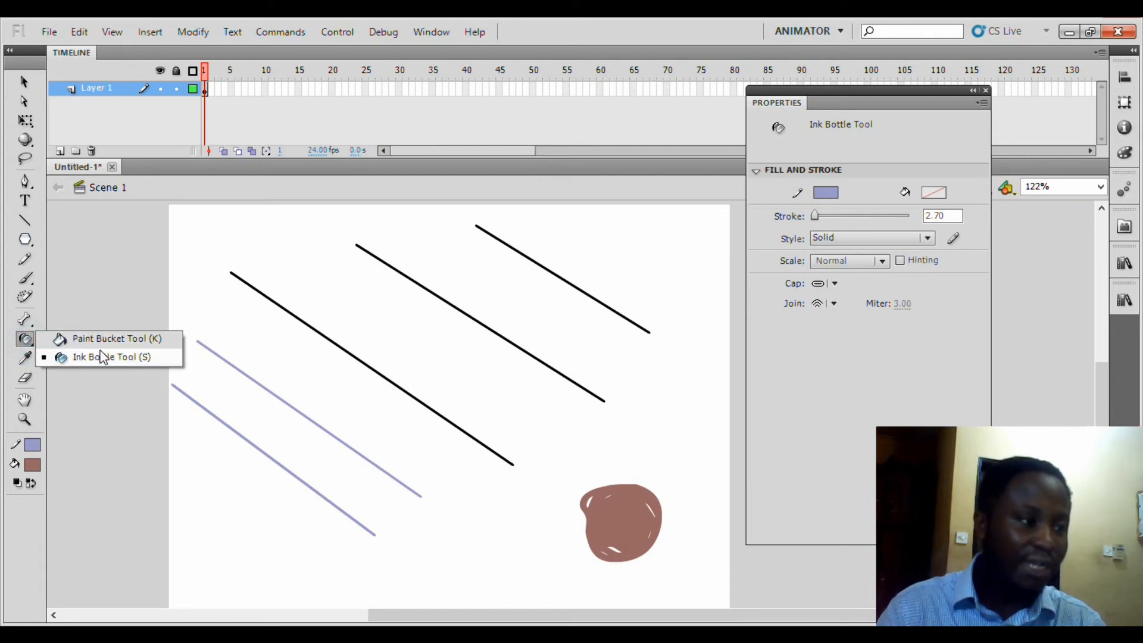
click(99, 340)
click(24, 339)
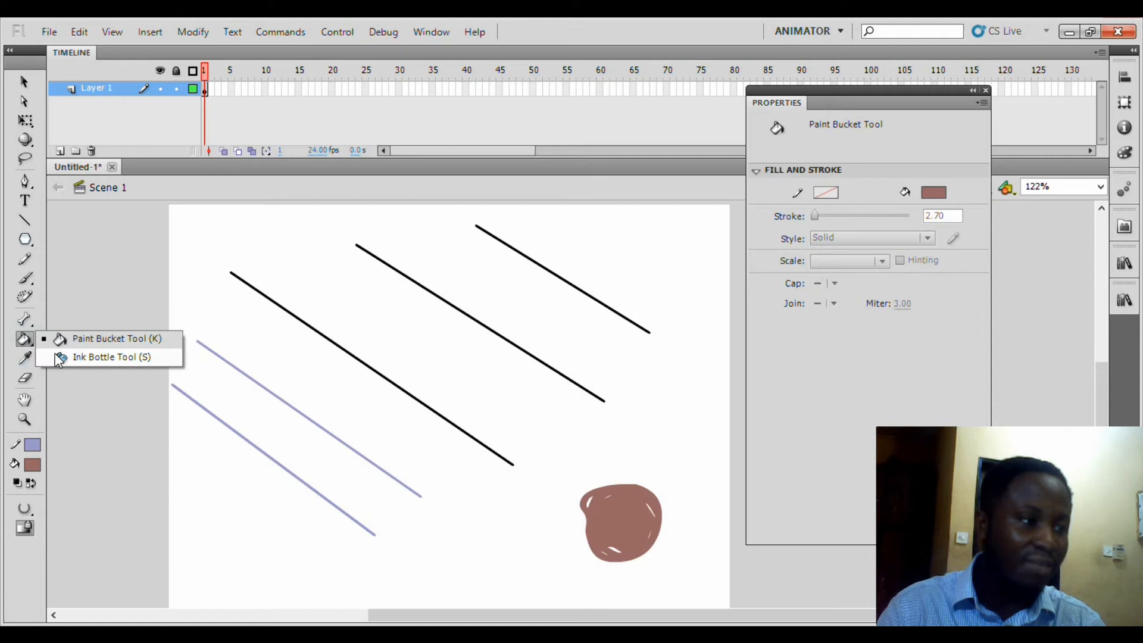
click(102, 340)
click(25, 339)
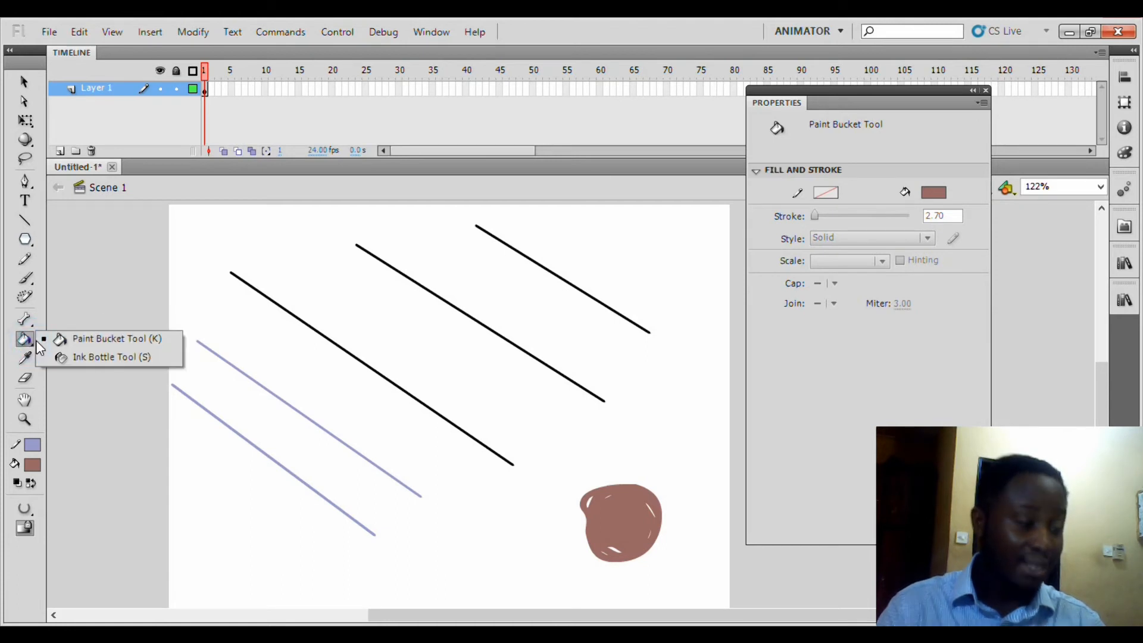
click(95, 340)
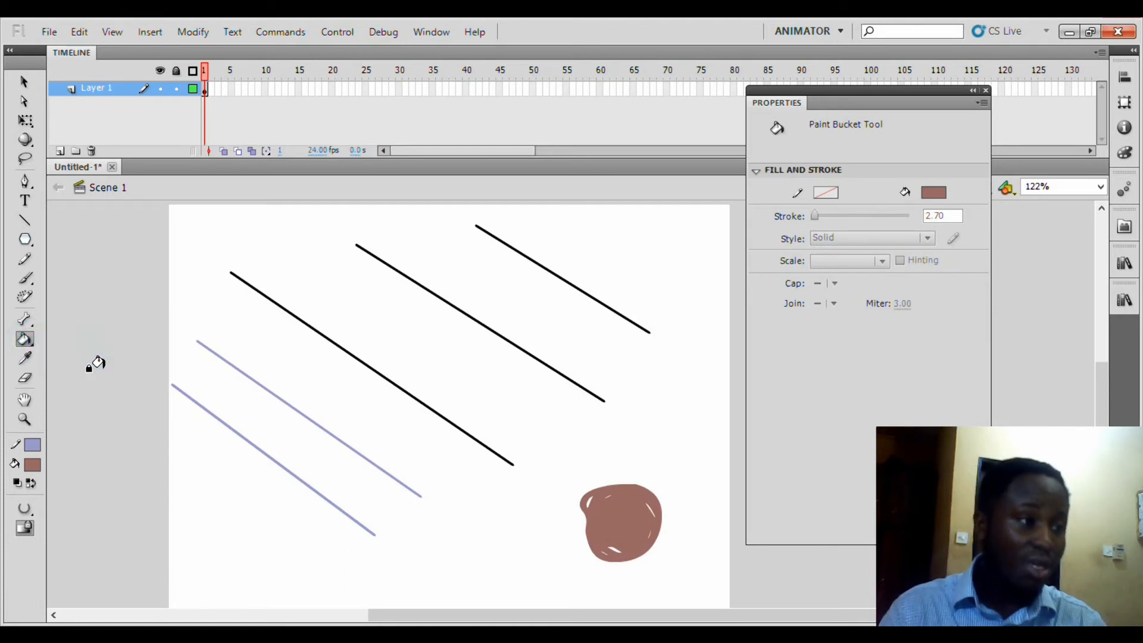
key(s)
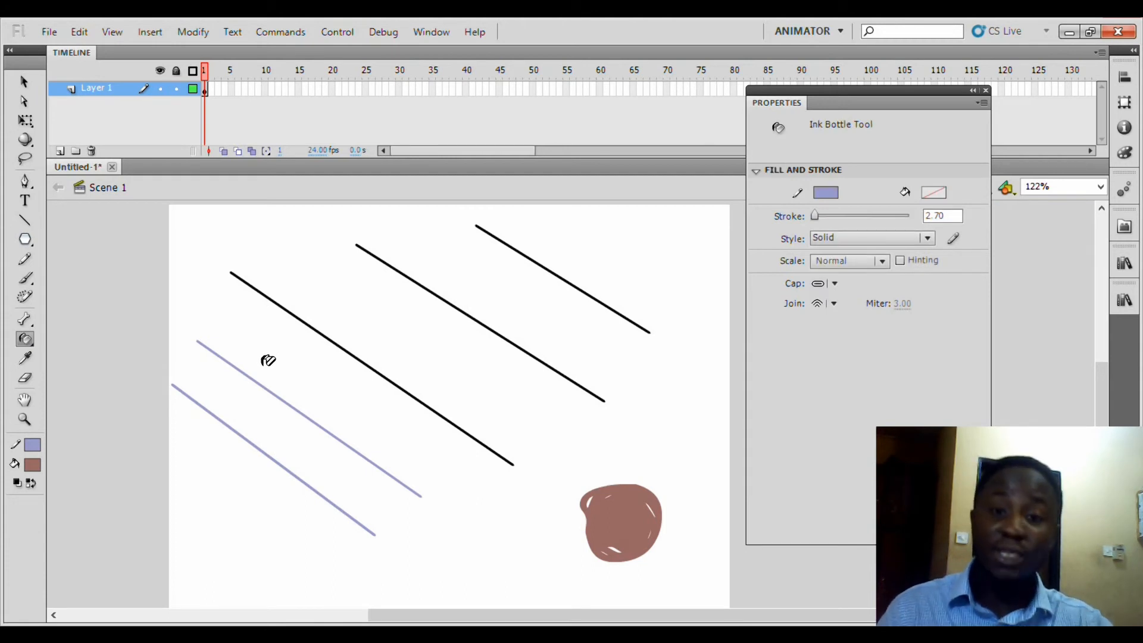
key(k)
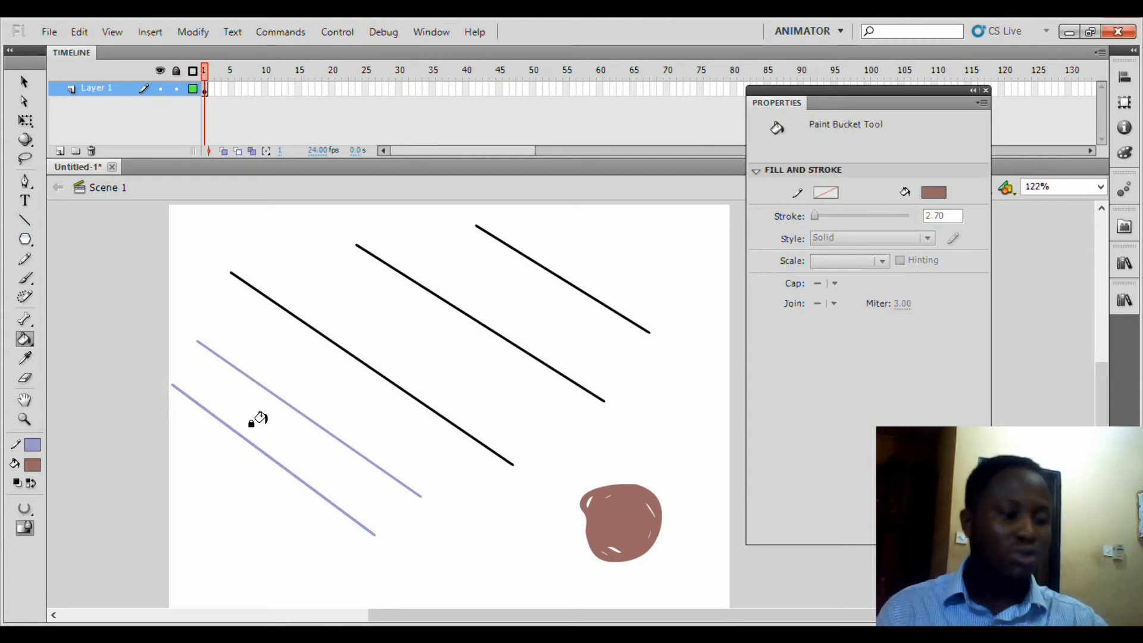
Sample the upper light purple line with the Eyedropper and outline the reddish-brown shape with the Ink Bottle, undoing and reapplying the outline
key(i)
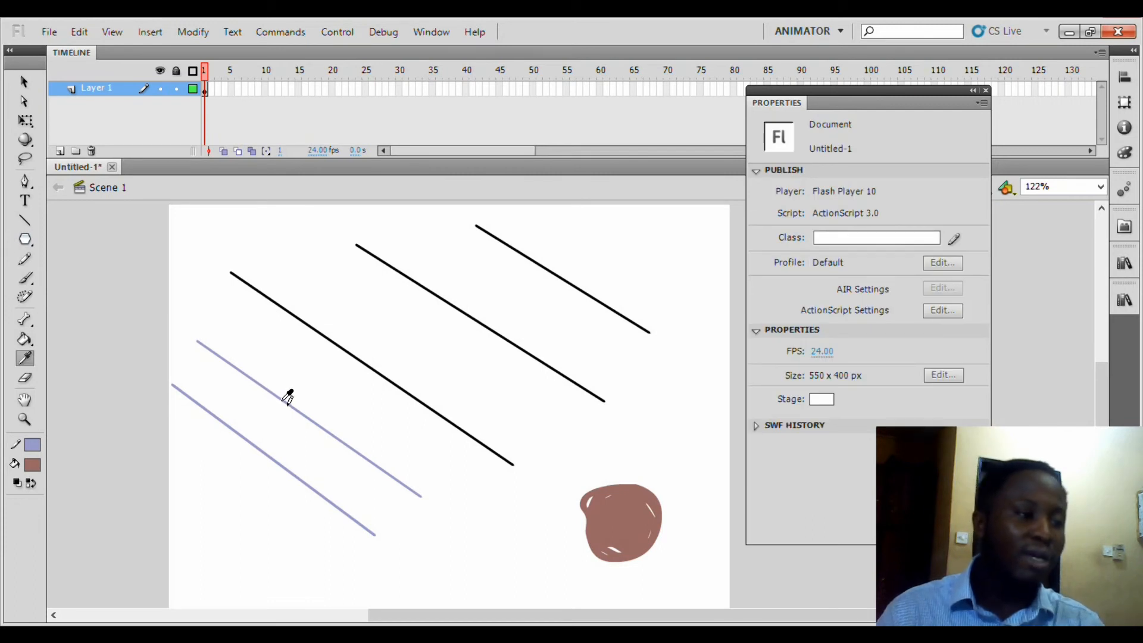
click(290, 396)
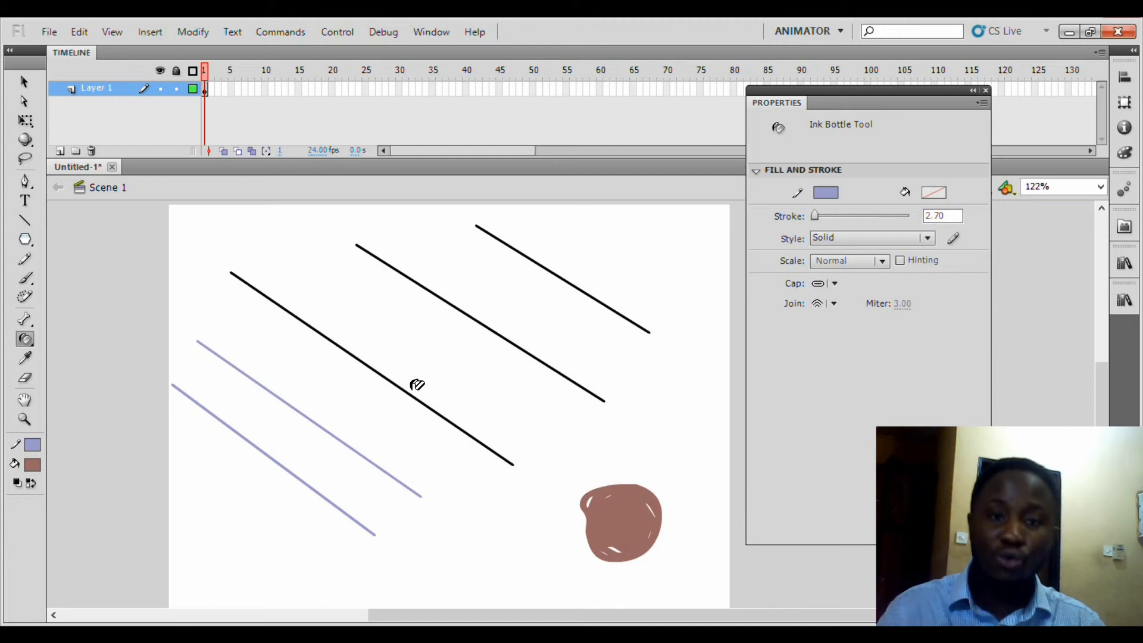
click(625, 519)
key(ctrl+z)
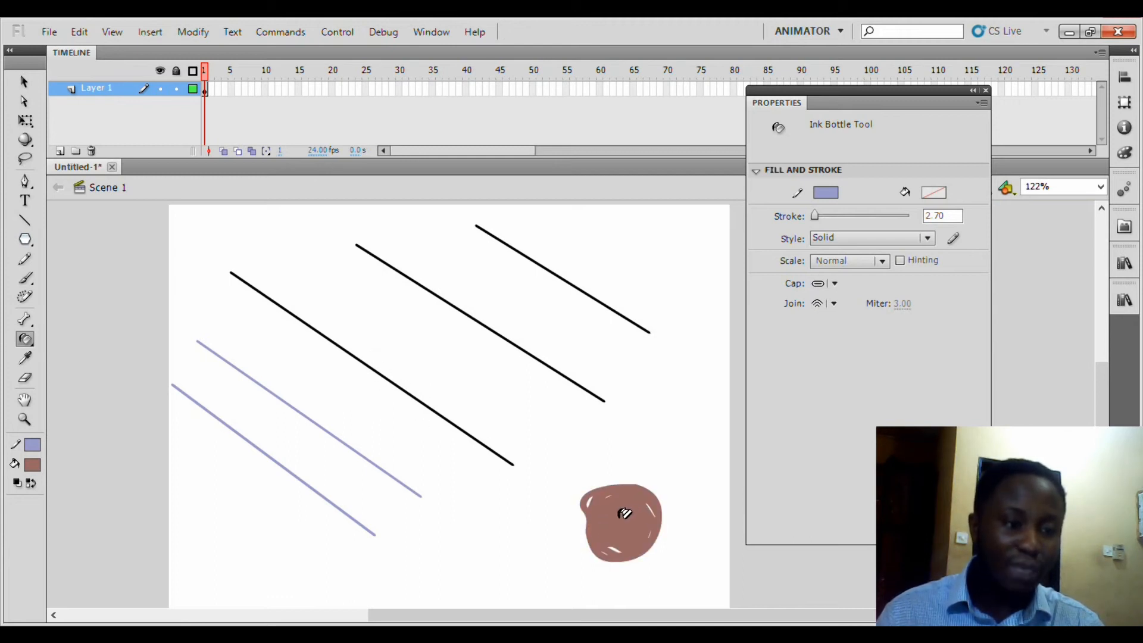
click(623, 518)
key(ctrl+z)
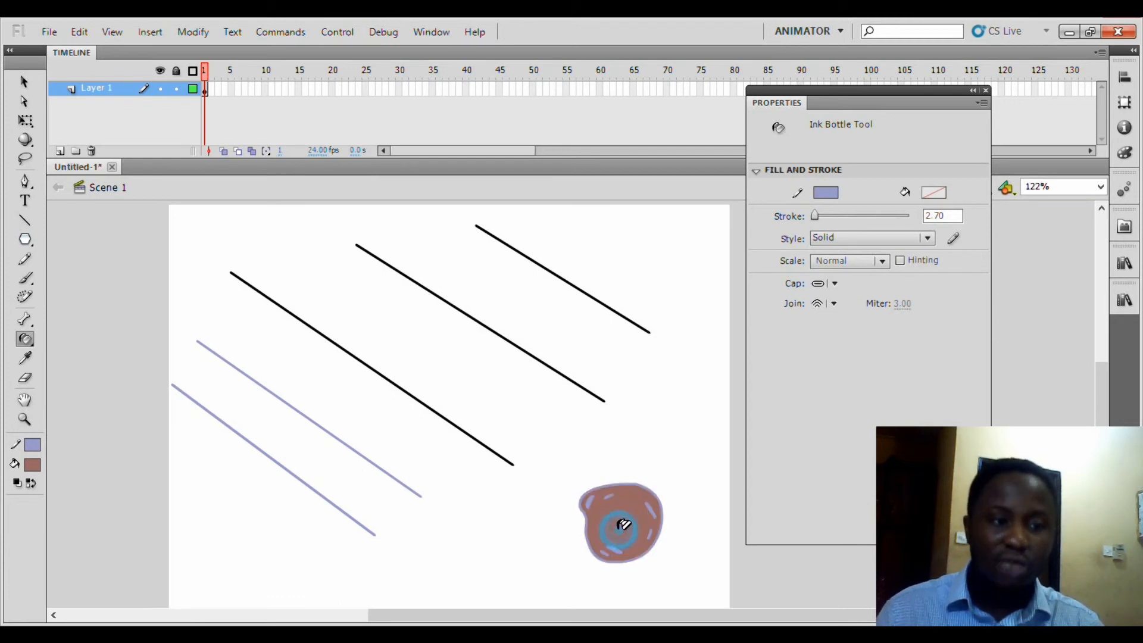
click(624, 523)
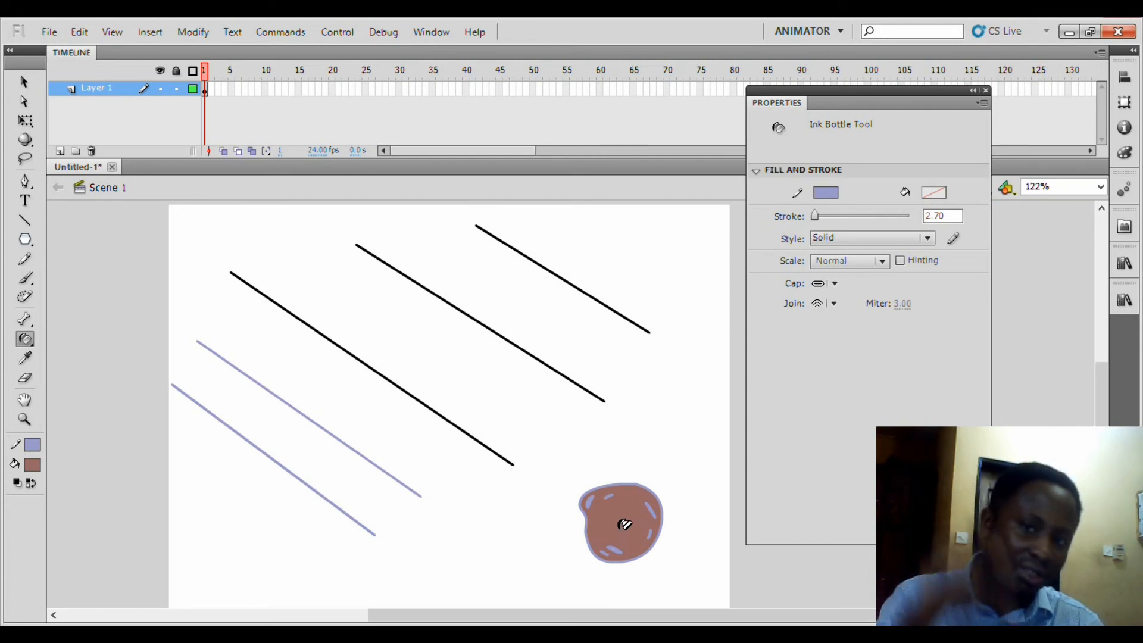
Recolour the three black diagonal lines light purple with the Ink Bottle
click(314, 327)
click(444, 299)
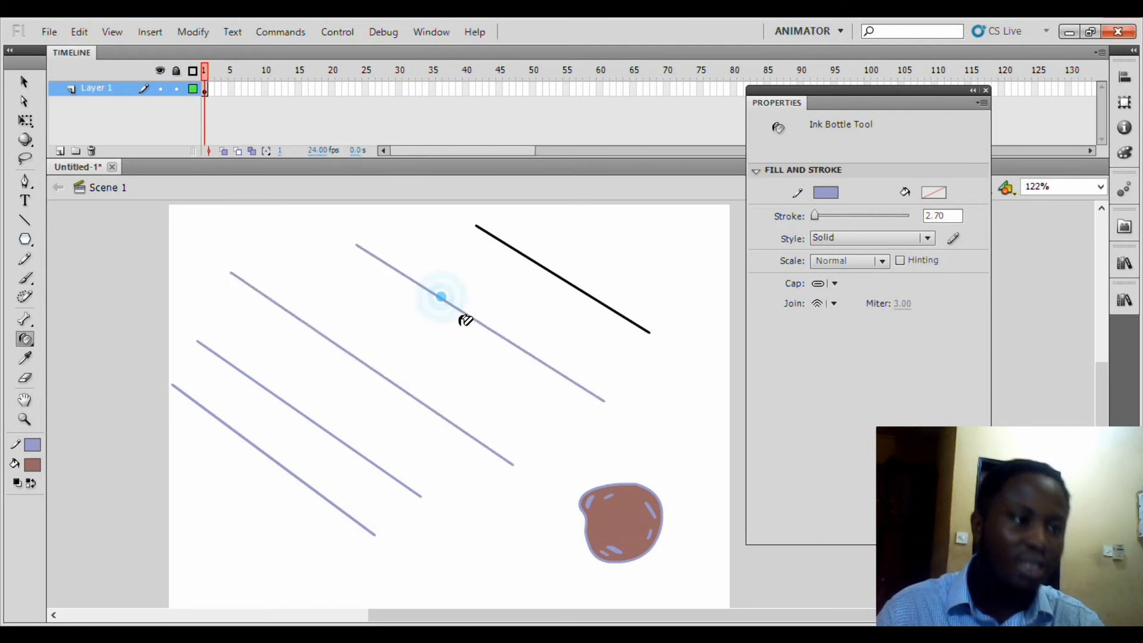
click(562, 260)
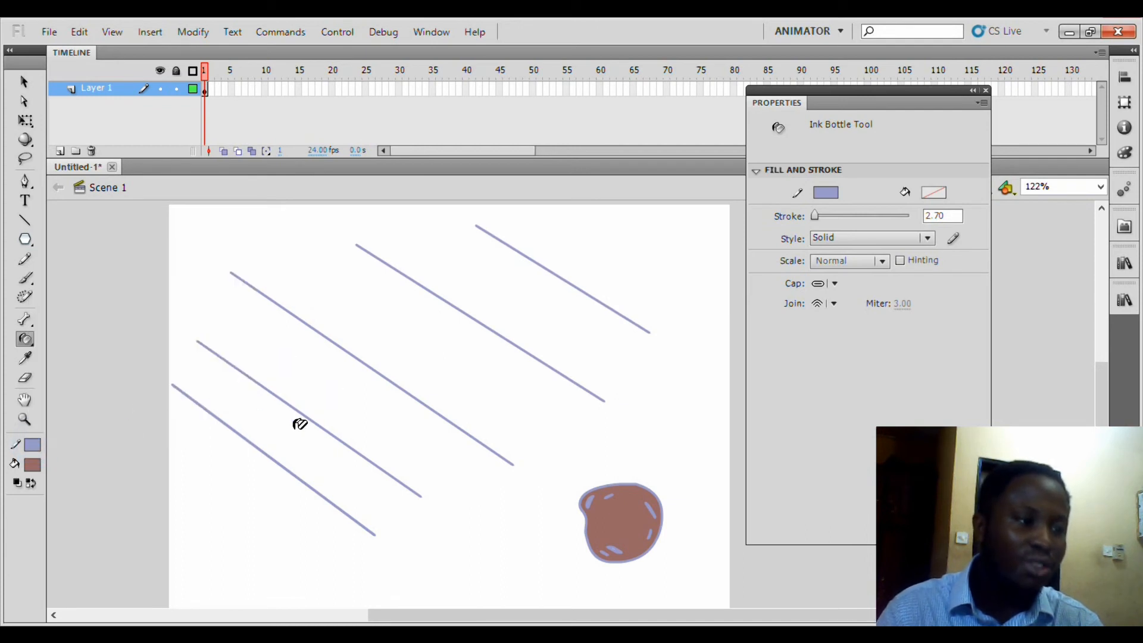
Set the stroke colour to olive and recolour the three diagonal lines nearest the stage's lower-left corner with the Ink Bottle
click(32, 445)
click(110, 345)
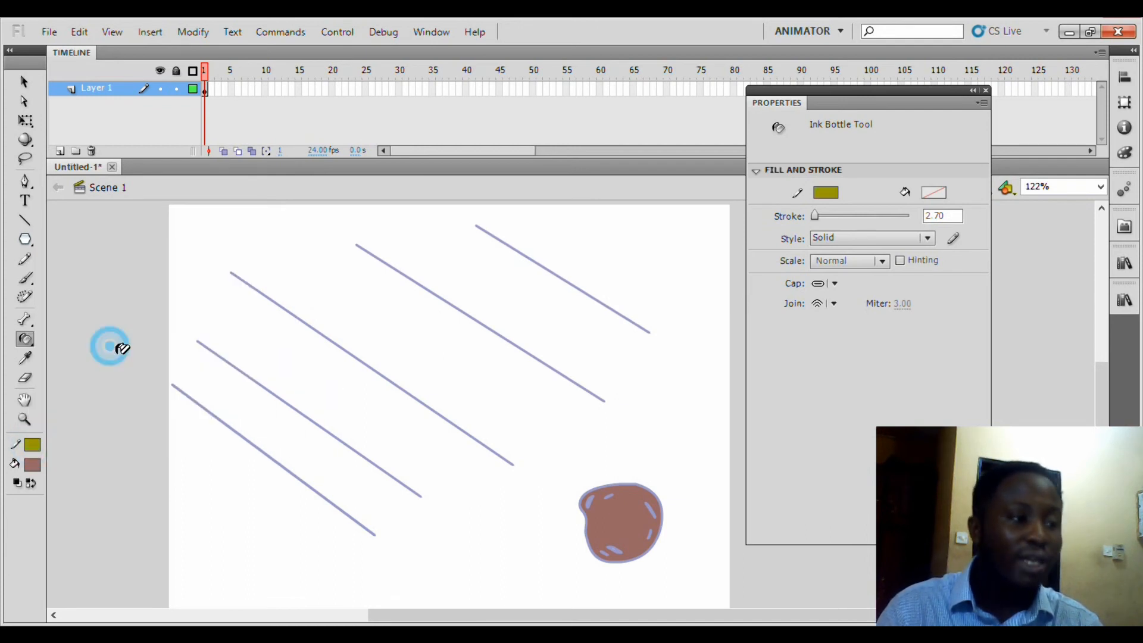
click(264, 448)
click(308, 413)
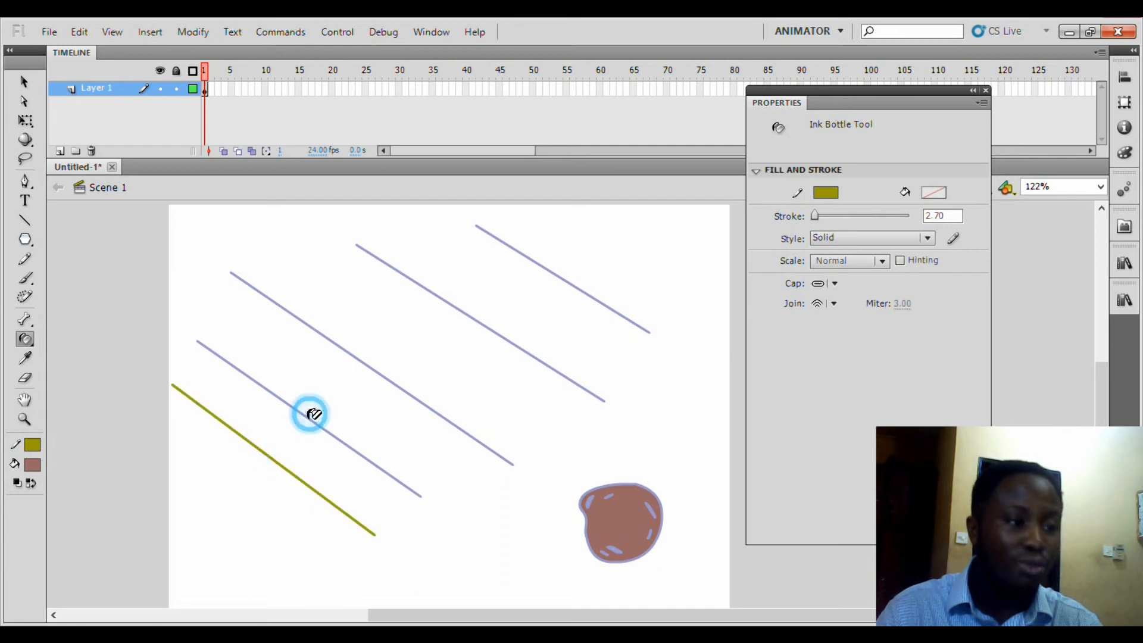
click(386, 376)
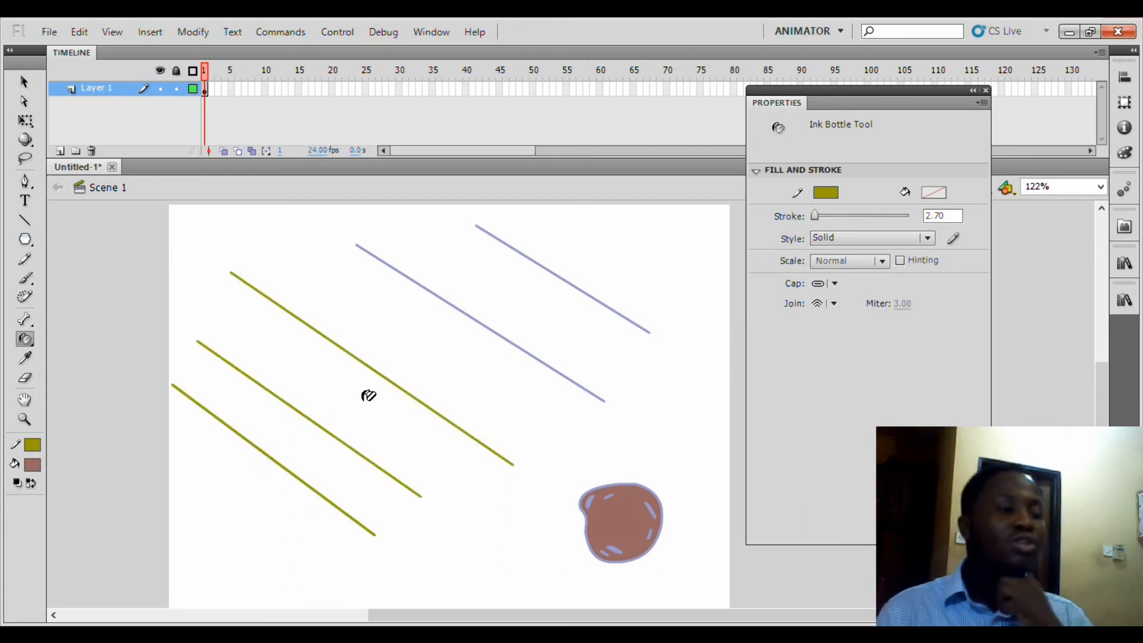